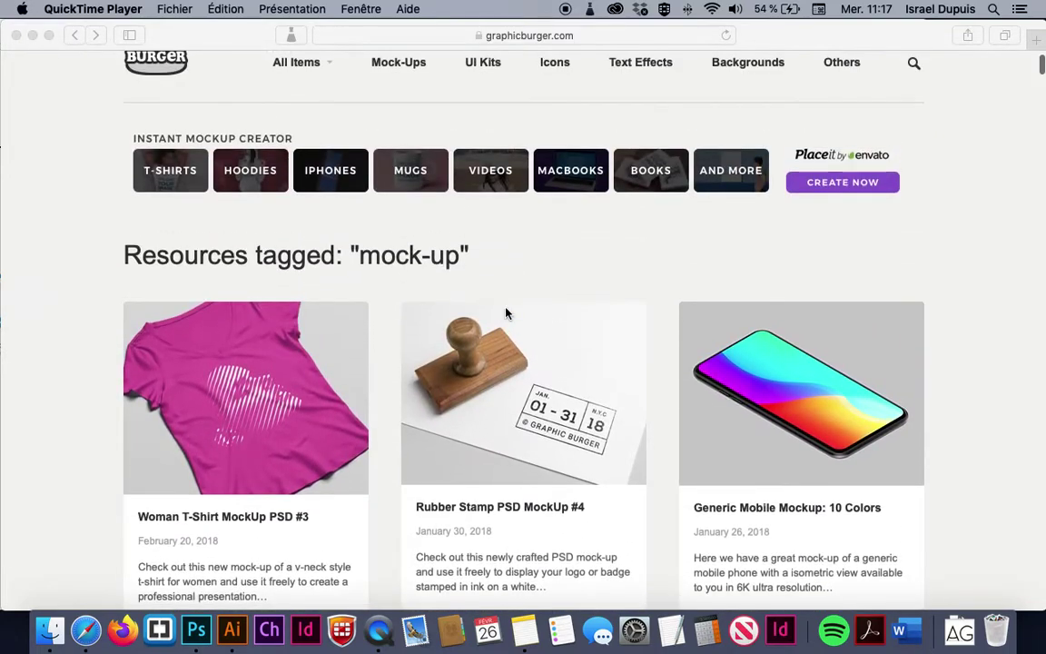
Browse the GraphicBurger mock-up listing in Safari, then bring Photoshop to the front.
{"action": "scroll", "coordinate": [506, 313], "scroll_direction": "down", "scroll_amount": 5}
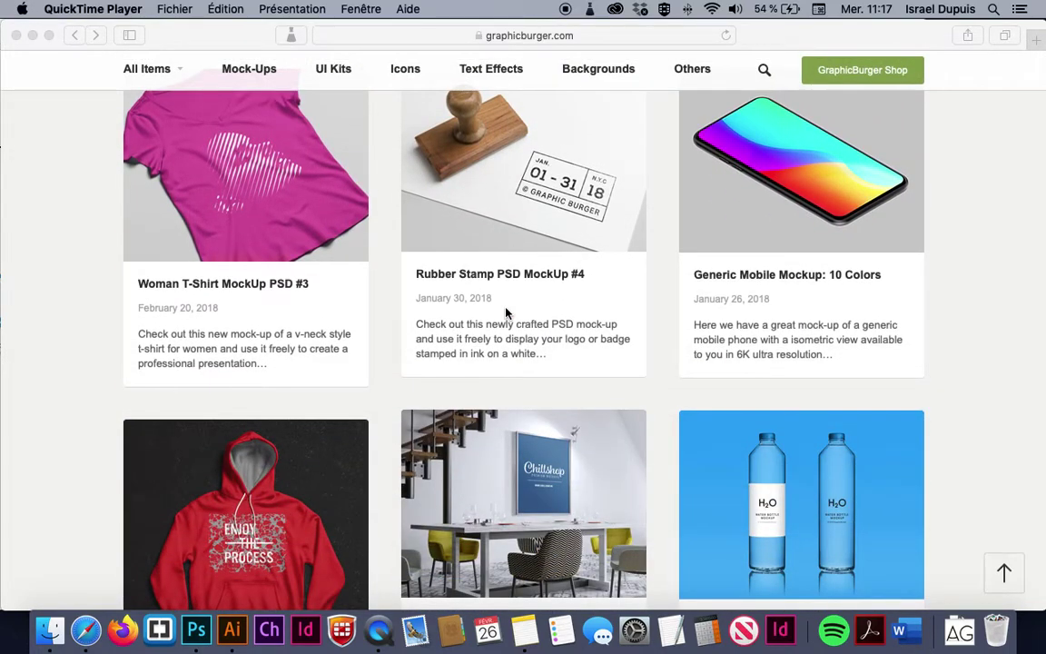
{"action": "scroll", "coordinate": [507, 313], "scroll_direction": "down", "scroll_amount": 12}
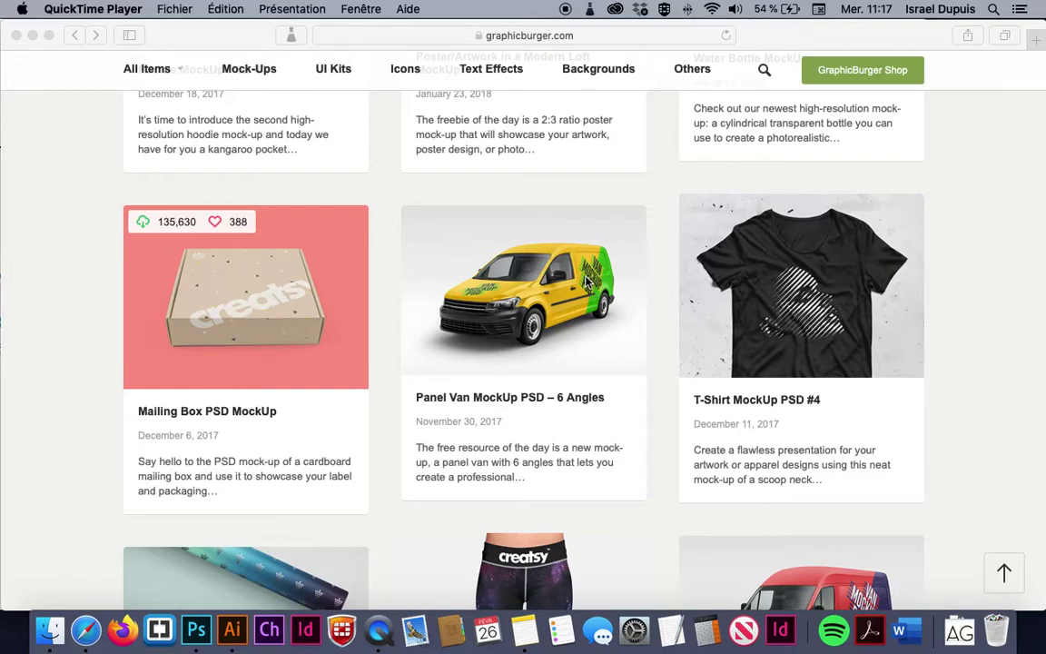
{"action": "scroll", "coordinate": [585, 282], "scroll_direction": "down", "scroll_amount": 10}
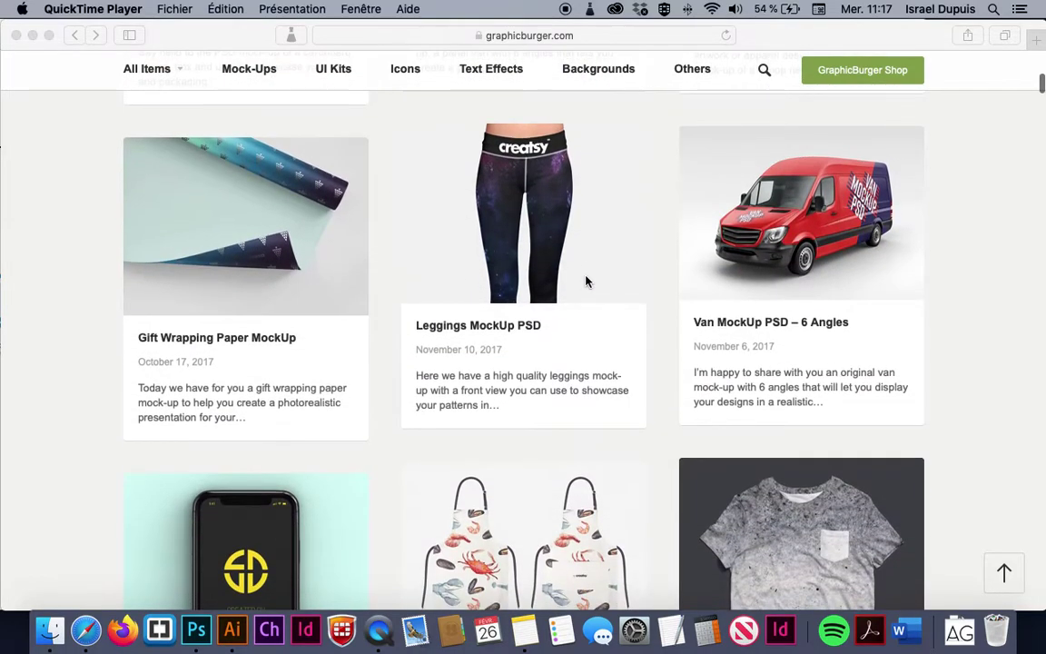
{"action": "key", "text": "super+Tab"}
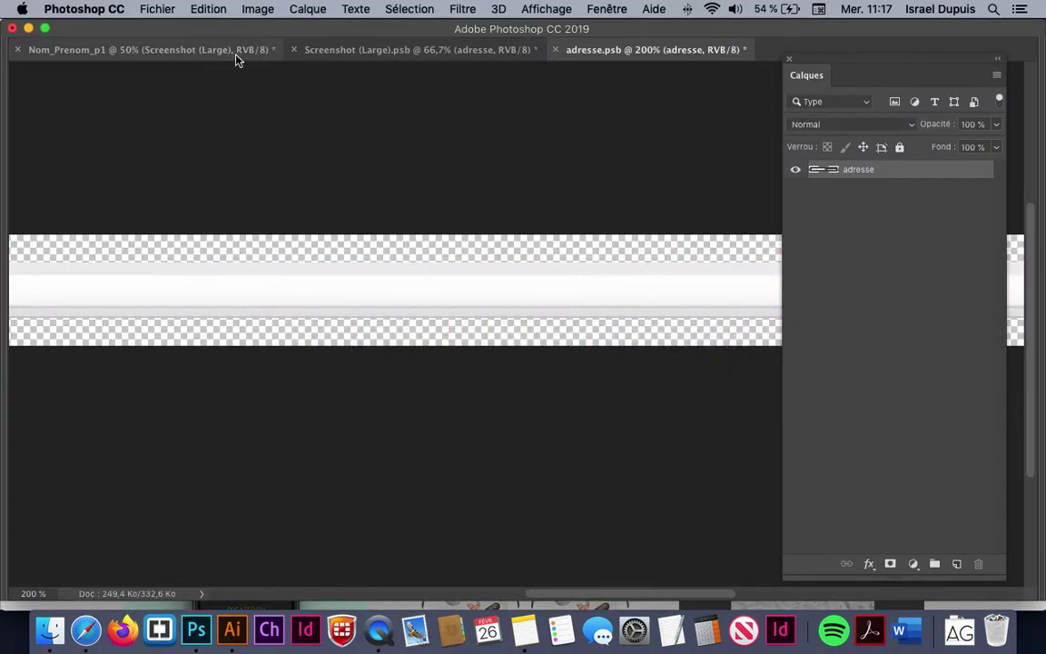
Review the three open documents, then close adresse.psb and Screenshot (Large).psb without saving.
{"action": "left_click", "coordinate": [235, 52]}
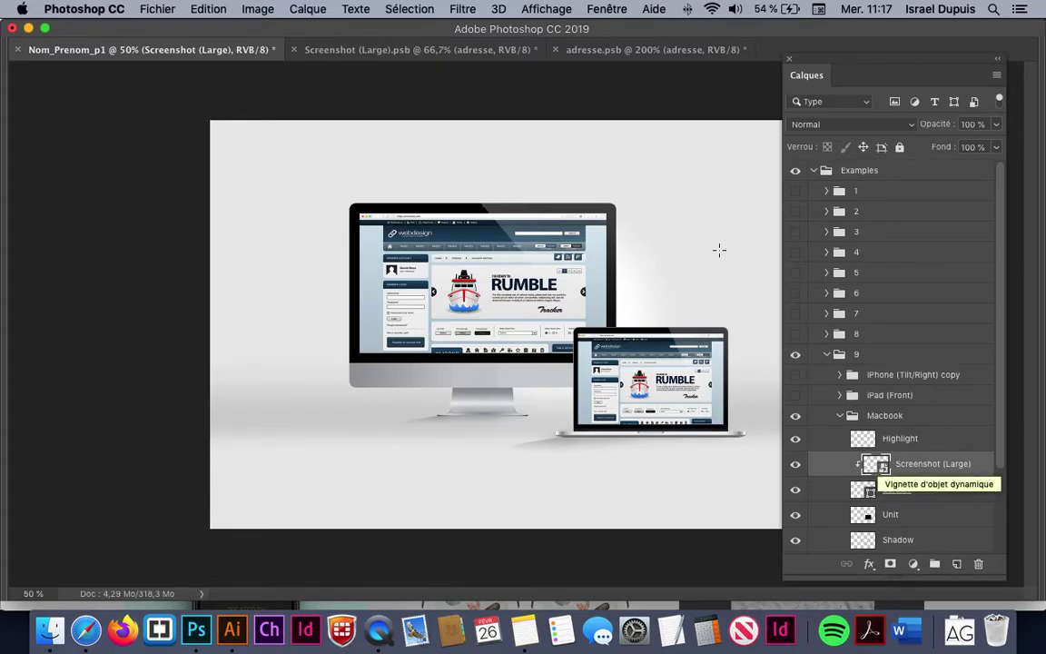
{"action": "left_click", "coordinate": [421, 51]}
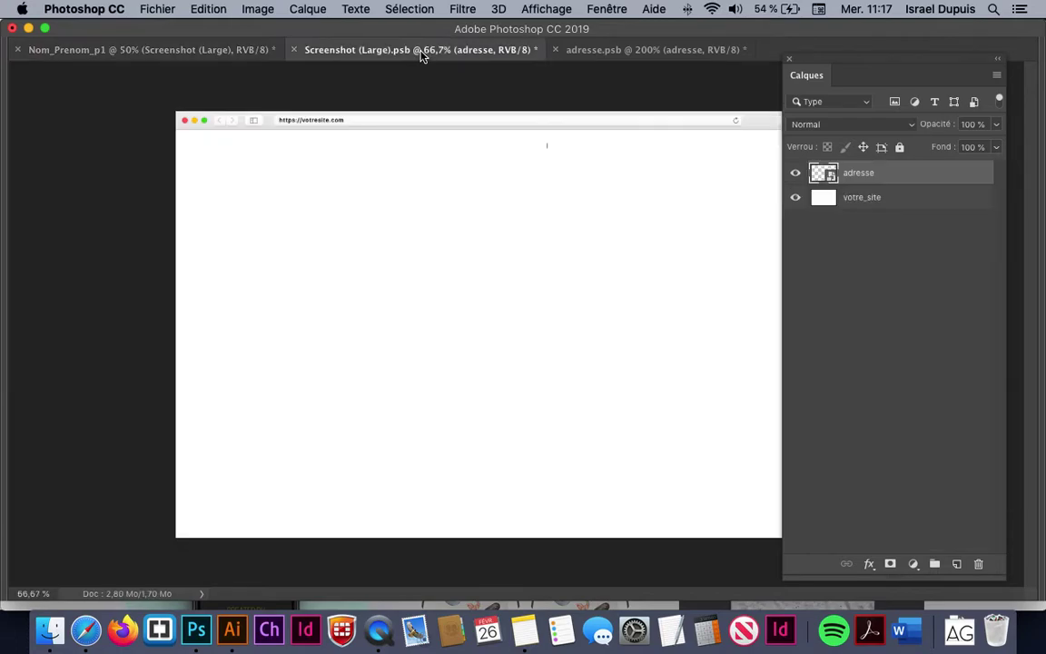
{"action": "left_click", "coordinate": [592, 53]}
{"action": "left_click", "coordinate": [556, 51]}
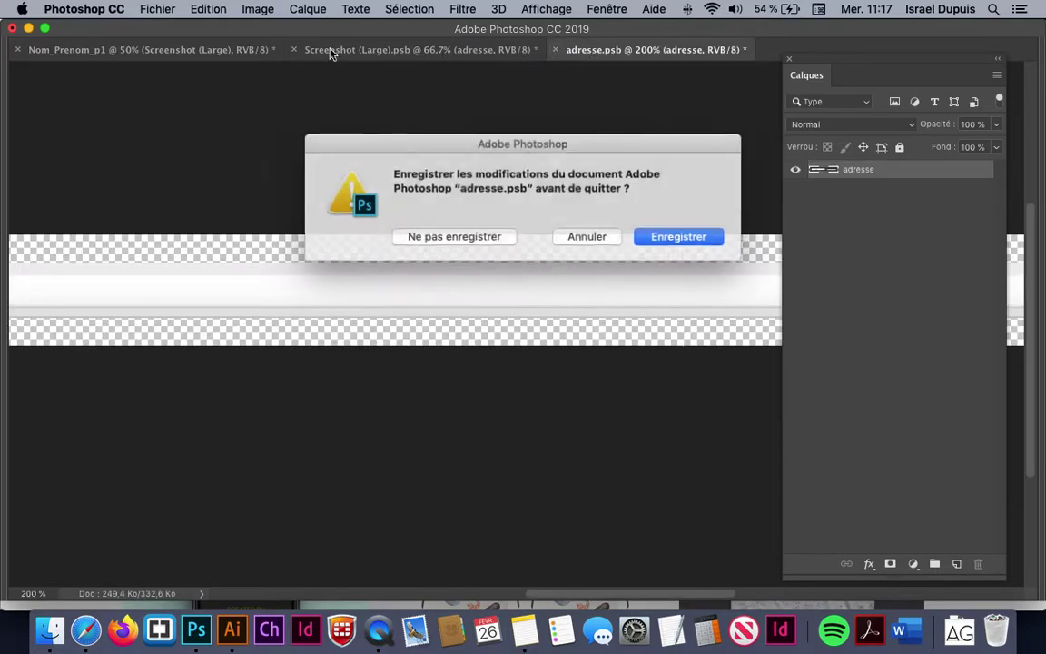
{"action": "left_click", "coordinate": [448, 236]}
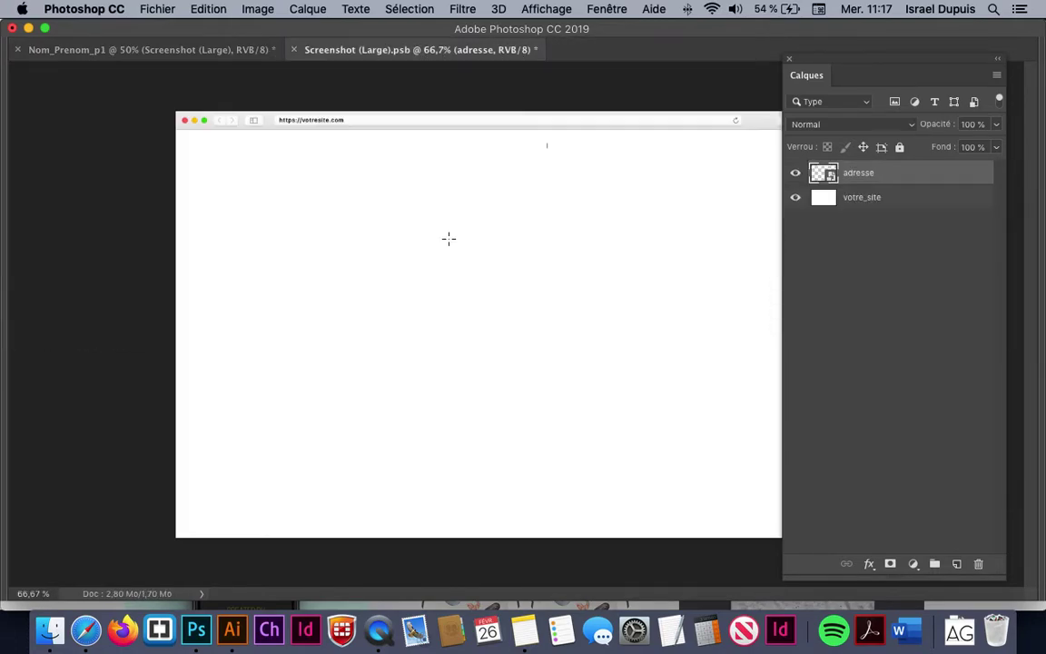
{"action": "left_click", "coordinate": [293, 50]}
{"action": "left_click", "coordinate": [479, 235]}
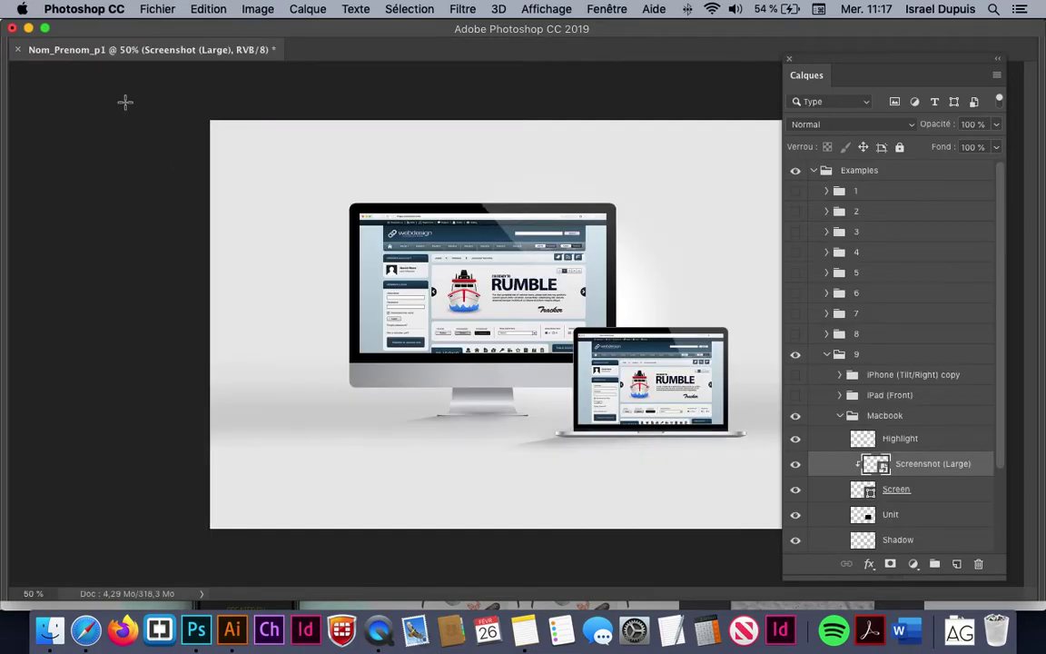
Close Nom_Prenom_p1 without saving and dismiss the missing Wireframe.png recent-file alert.
{"action": "left_click", "coordinate": [17, 50]}
{"action": "left_click", "coordinate": [448, 236]}
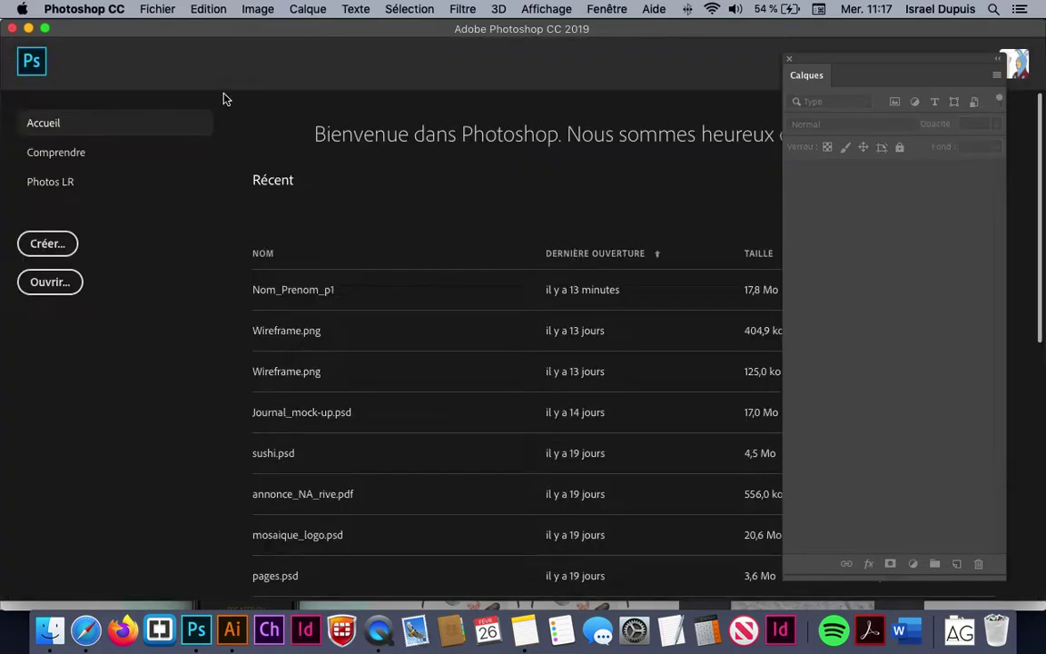
{"action": "left_click", "coordinate": [158, 9]}
{"action": "mouse_move", "coordinate": [205, 94]}
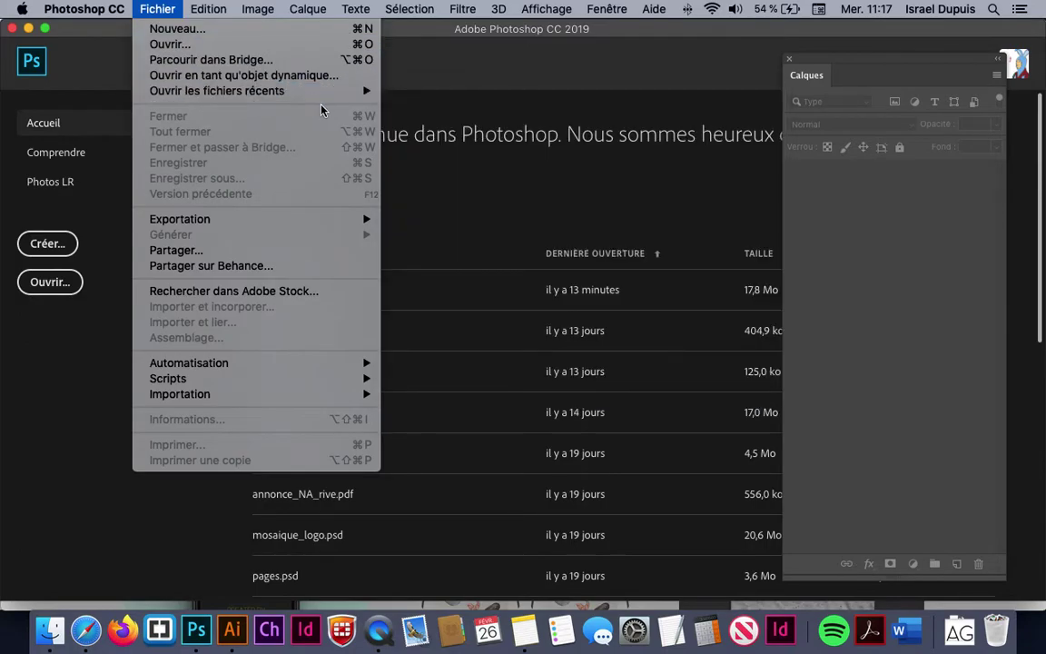
{"action": "left_click", "coordinate": [467, 108]}
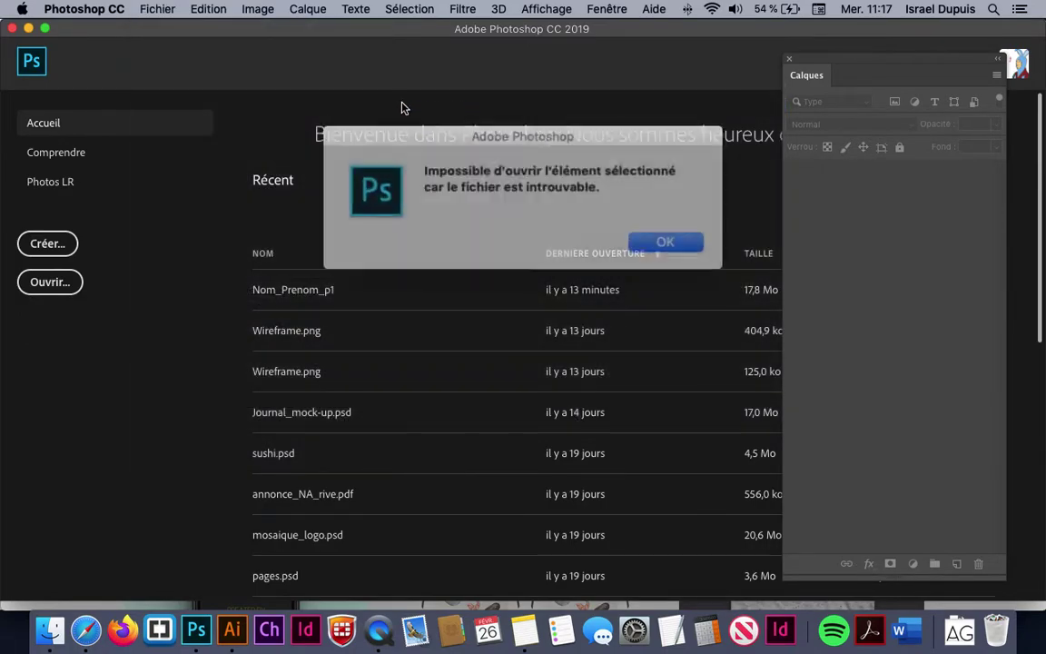
{"action": "left_click", "coordinate": [659, 238]}
Reopen Nom_Prenom_p1 from the recent files list.
{"action": "left_click", "coordinate": [164, 8]}
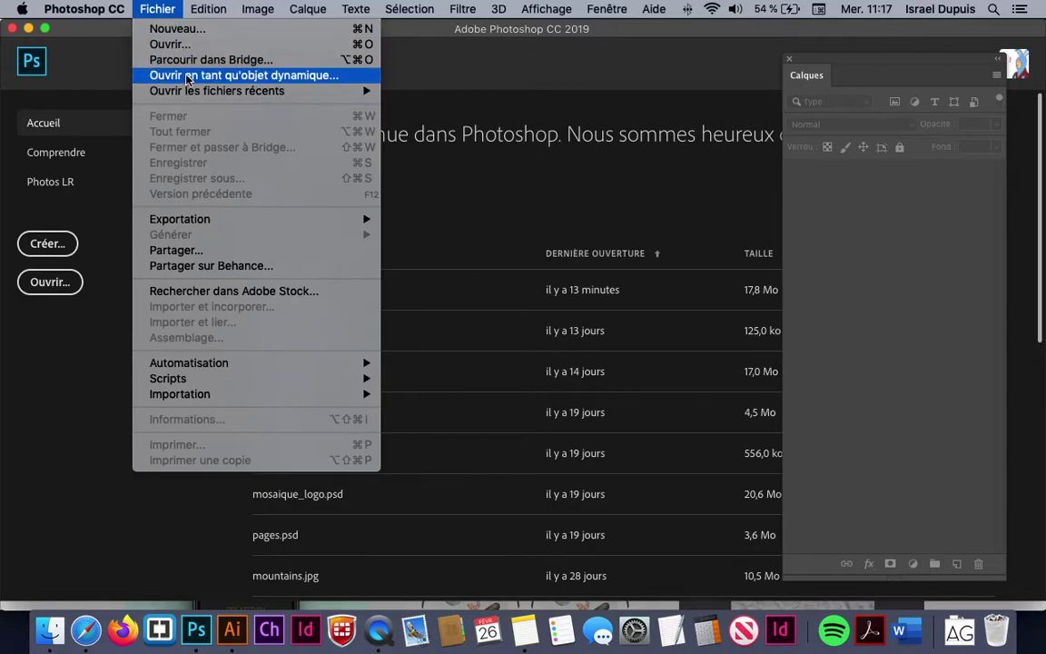
{"action": "mouse_move", "coordinate": [172, 91]}
{"action": "left_click", "coordinate": [451, 93]}
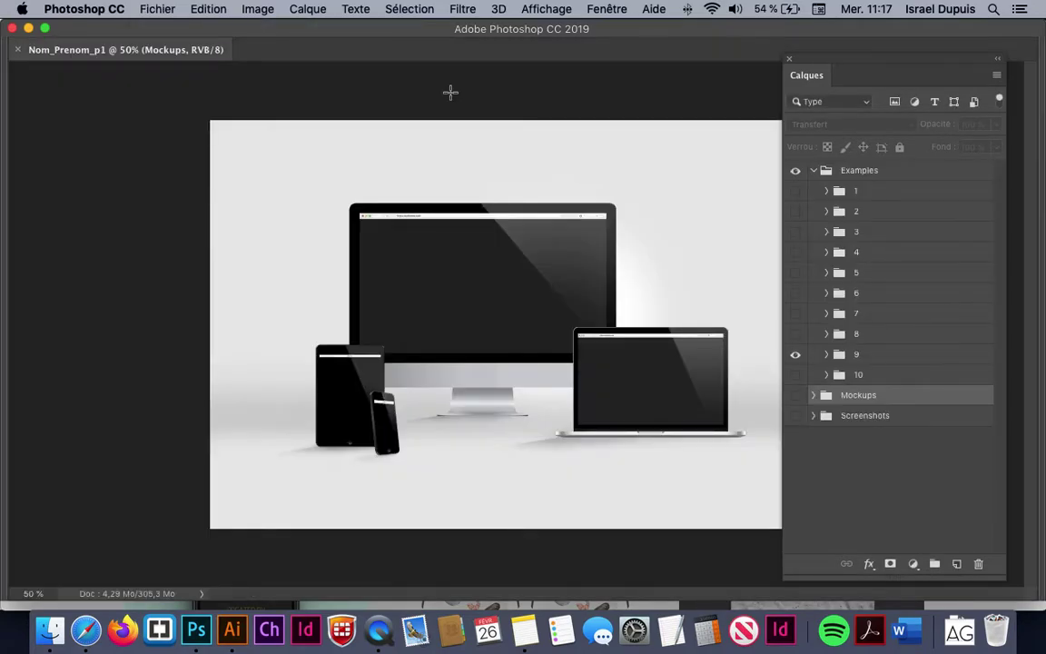
Preview the other mockup examples, ending with only mockup group 9 visible.
{"action": "left_click", "coordinate": [795, 334]}
{"action": "left_click", "coordinate": [795, 354]}
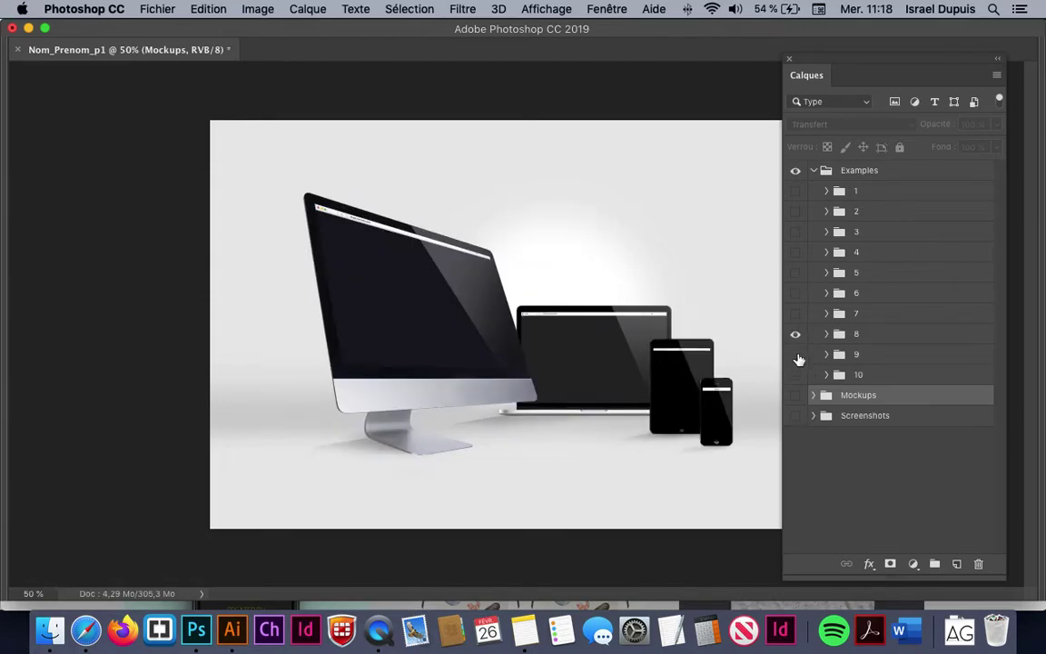
{"action": "left_click", "coordinate": [795, 313]}
{"action": "left_click", "coordinate": [795, 314]}
{"action": "left_click", "coordinate": [796, 334]}
{"action": "left_click", "coordinate": [796, 354]}
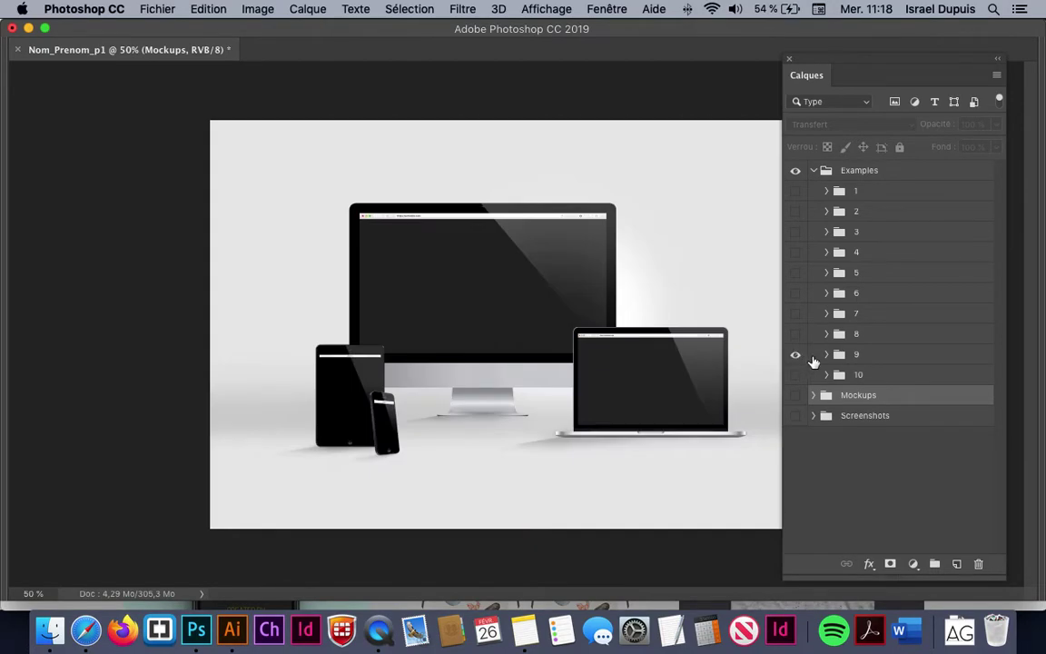
Expand group 9, hide the iPhone and iPad, and expand the Macbook group.
{"action": "left_click", "coordinate": [815, 355]}
{"action": "left_click", "coordinate": [826, 355]}
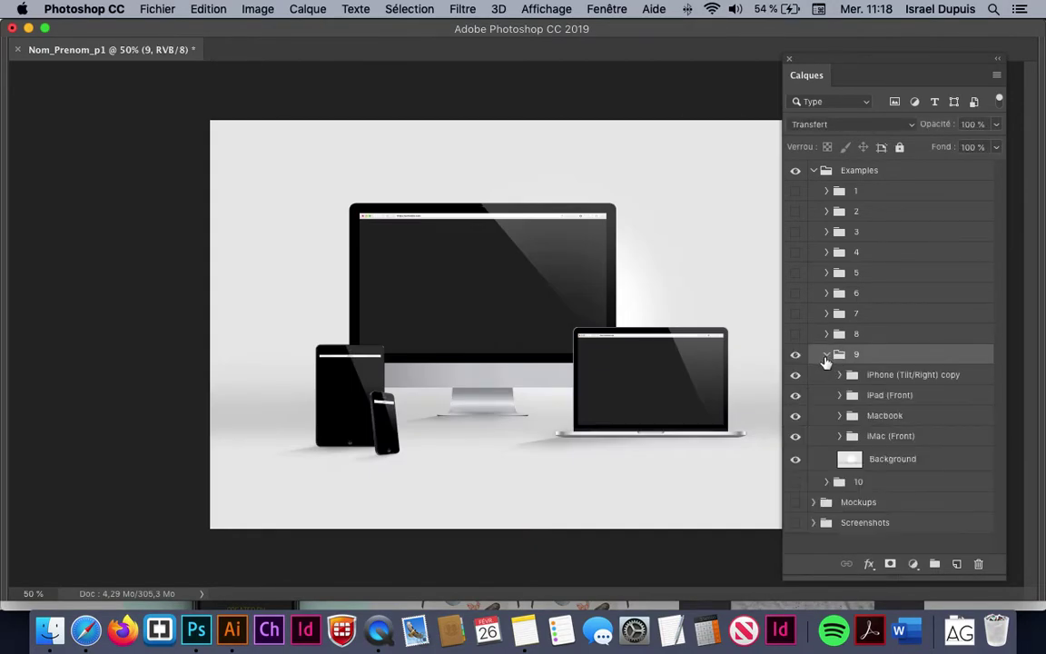
{"action": "left_click", "coordinate": [795, 375]}
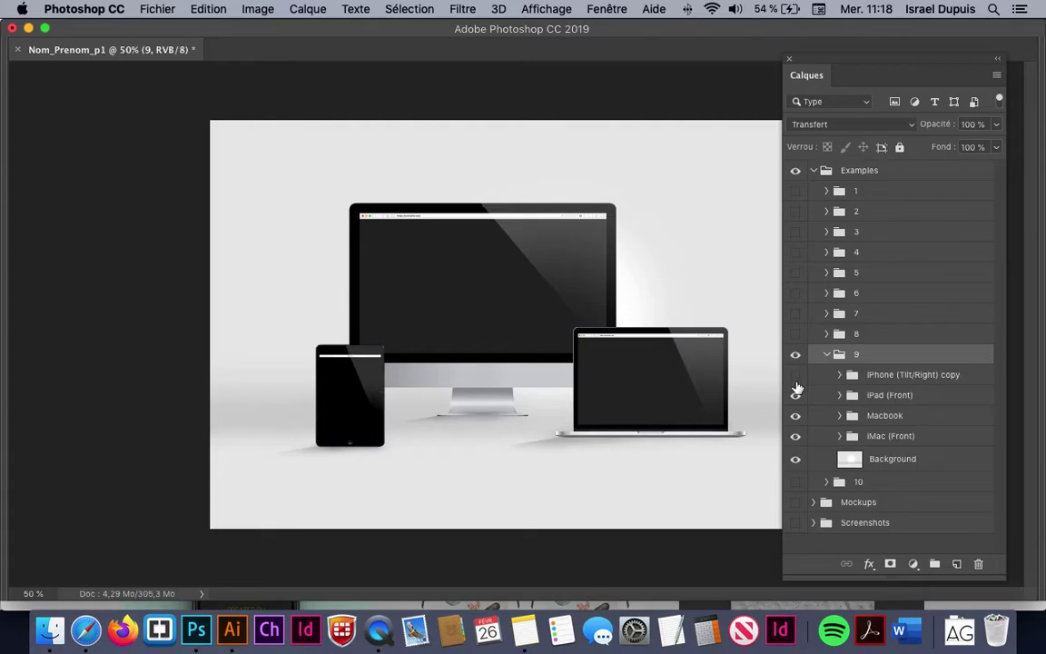
{"action": "left_click", "coordinate": [796, 395]}
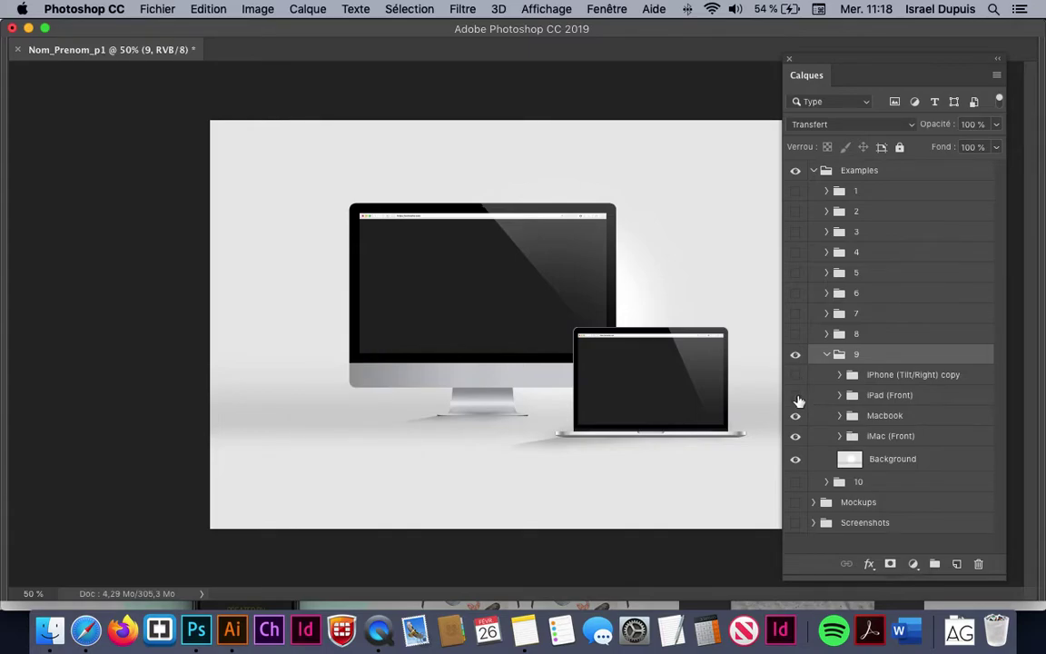
{"action": "left_click", "coordinate": [867, 415]}
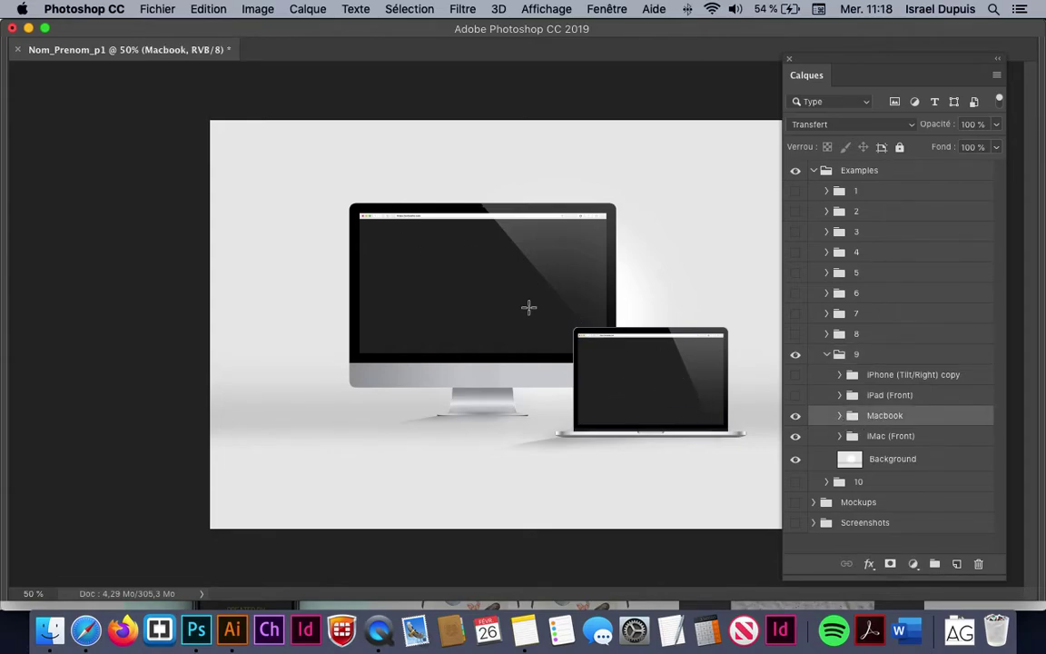
{"action": "left_click", "coordinate": [840, 416]}
{"action": "left_click_drag", "start_coordinate": [1001, 442], "coordinate": [998, 478]}
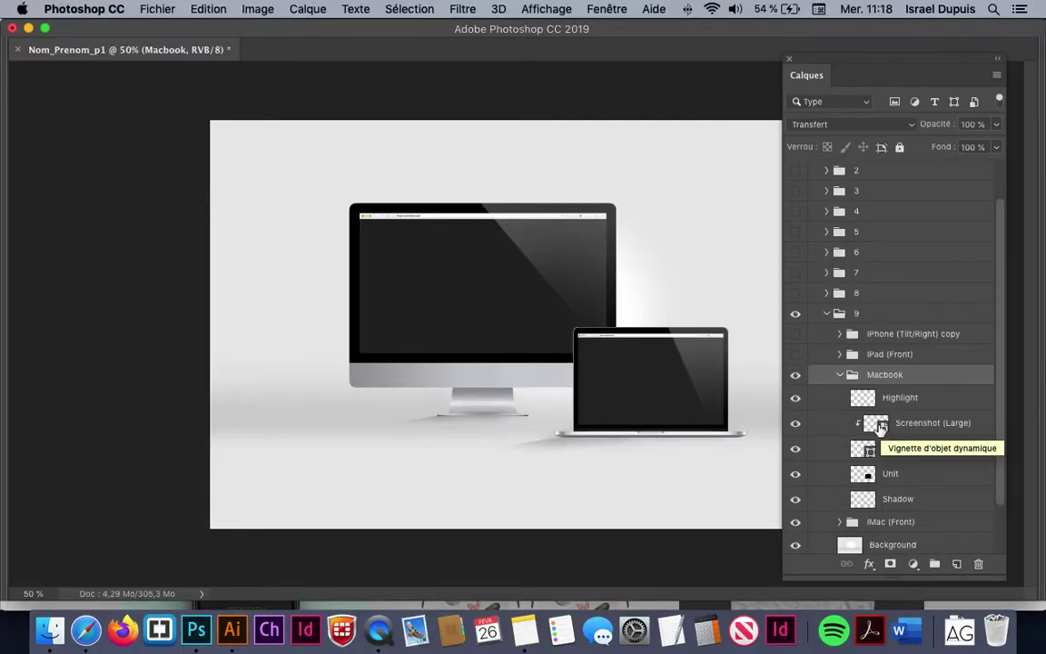
Open the MacBook's Screenshot (Large) smart object and compare it with the Nom_Prenom_p1 mockup.
{"action": "double_click", "coordinate": [877, 423]}
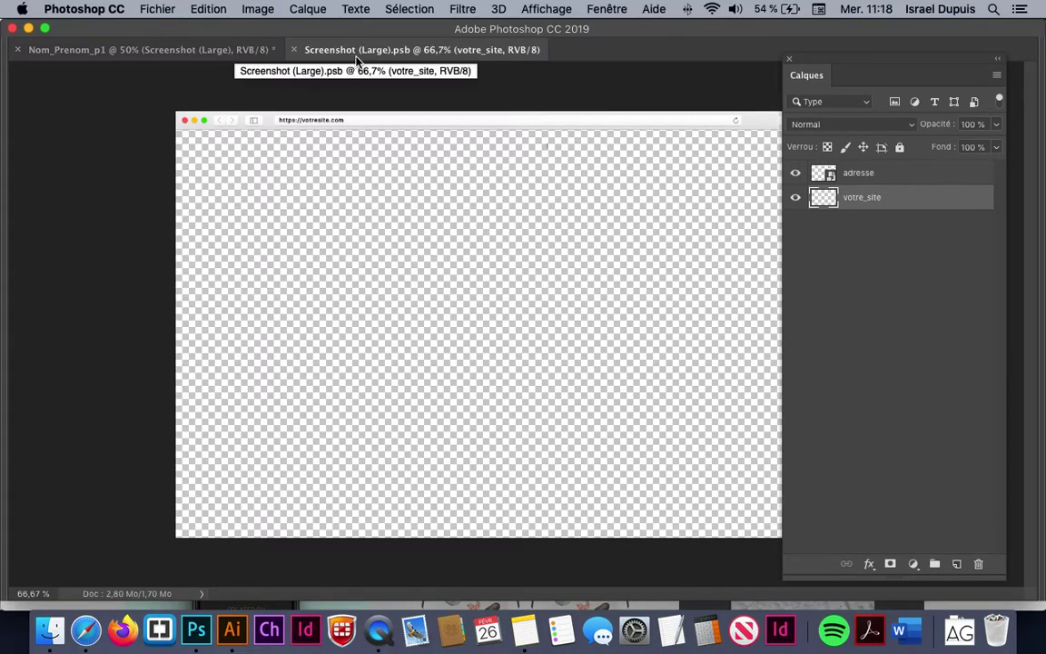
{"action": "left_click", "coordinate": [241, 51]}
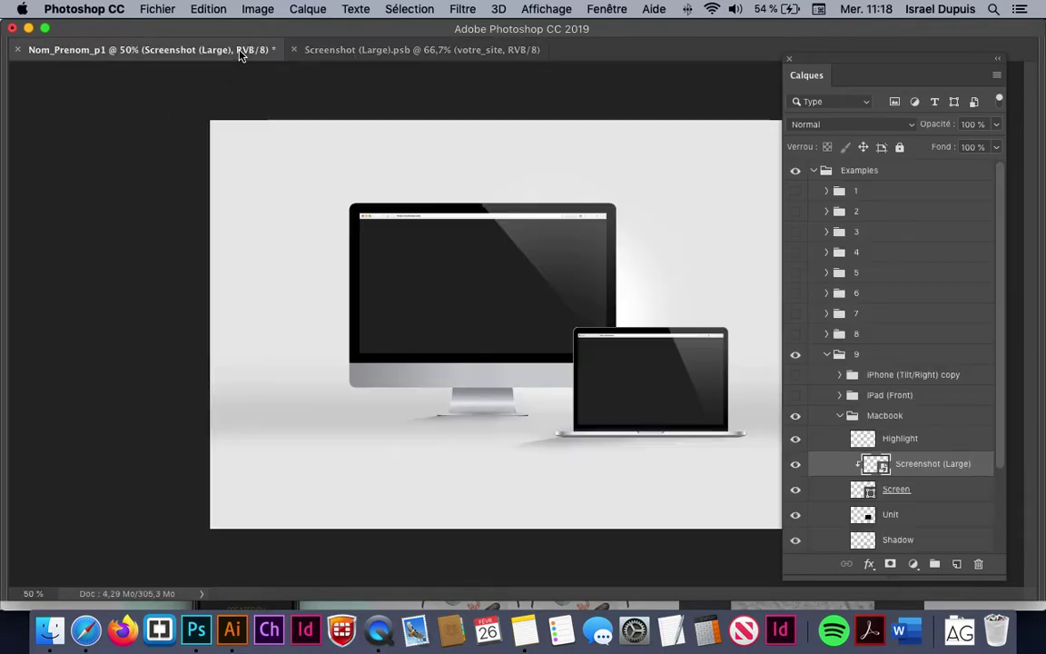
{"action": "left_click", "coordinate": [334, 51]}
{"action": "key", "text": "super+Tab"}
{"action": "key", "text": "super+Tab"}
{"action": "key", "text": "super+Tab"}
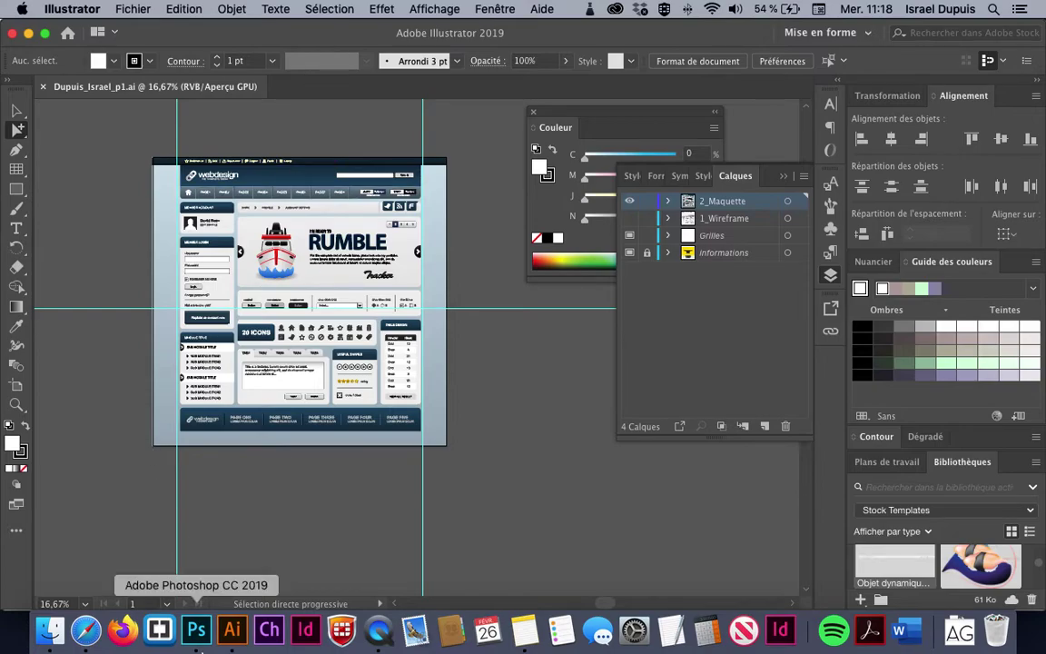
Return from Illustrator to Photoshop via the Dock icon.
{"action": "left_click", "coordinate": [196, 630]}
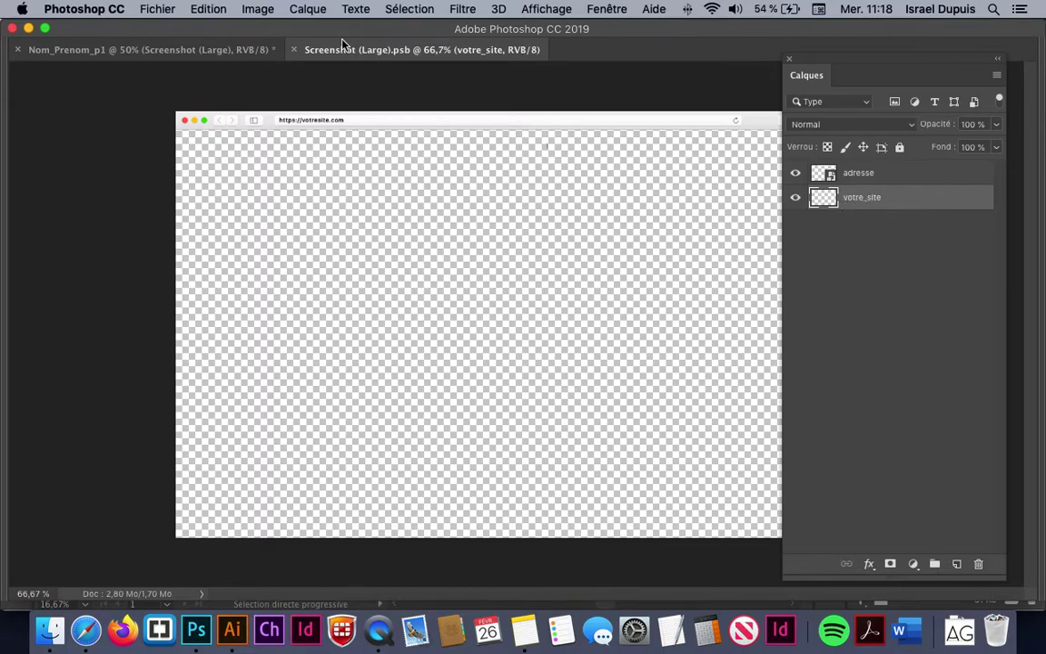
{"action": "left_click", "coordinate": [159, 10]}
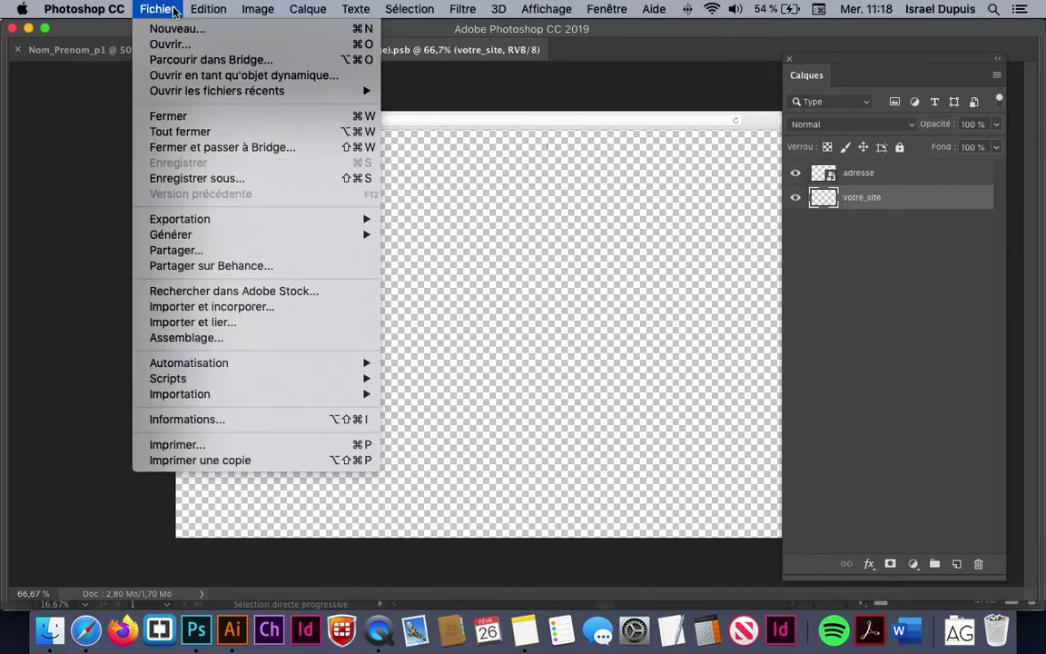
{"action": "left_click", "coordinate": [282, 307]}
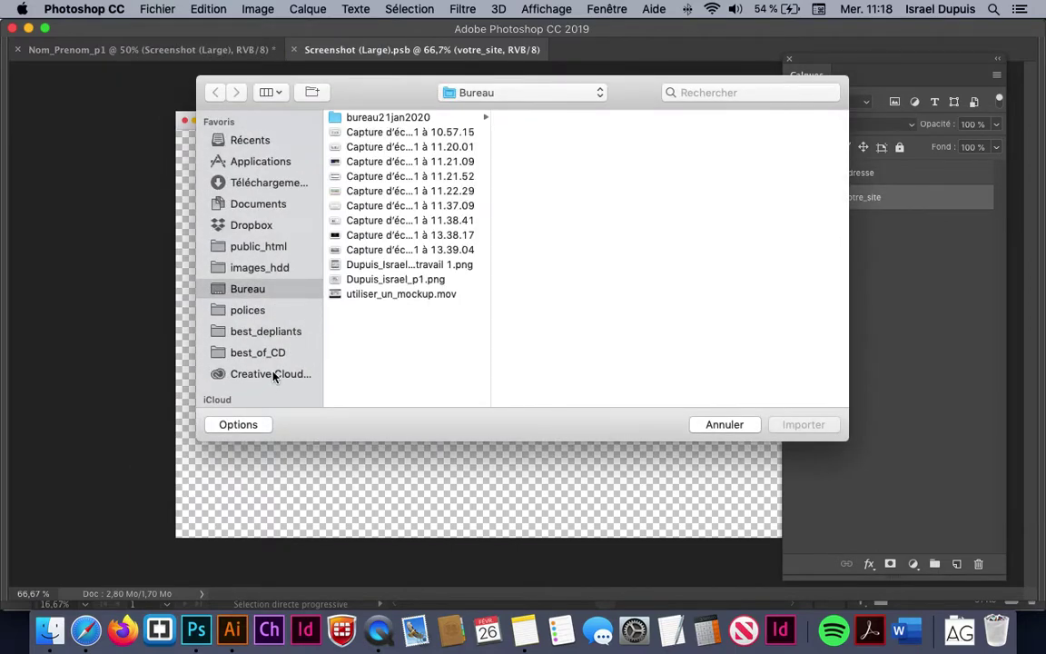
{"action": "scroll", "coordinate": [274, 376], "scroll_direction": "down", "scroll_amount": 5}
{"action": "left_click", "coordinate": [269, 327]}
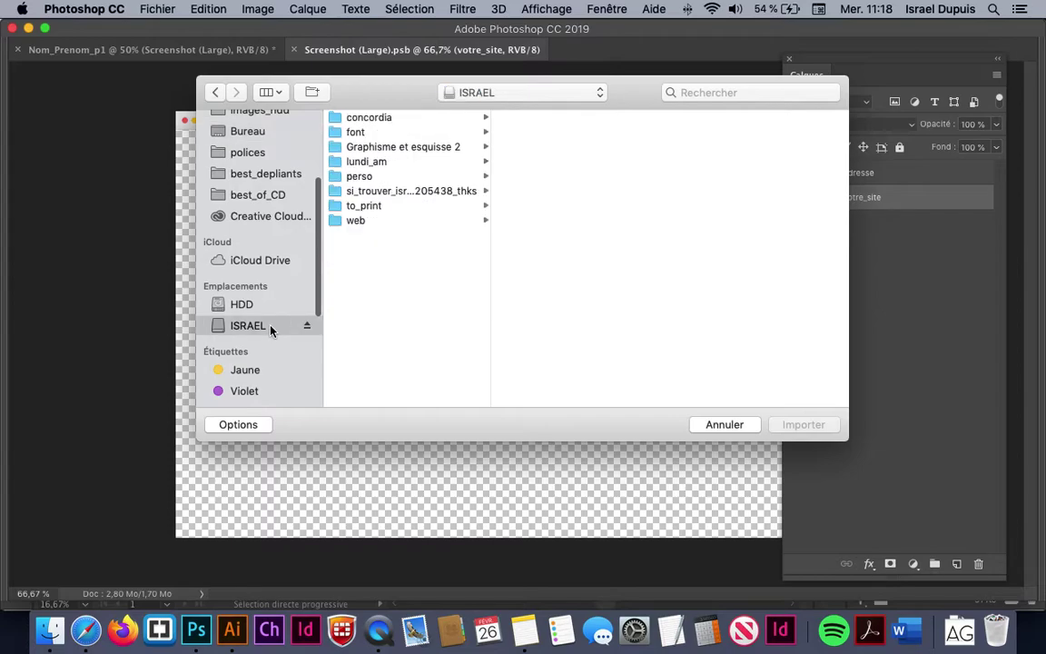
{"action": "left_click", "coordinate": [381, 224]}
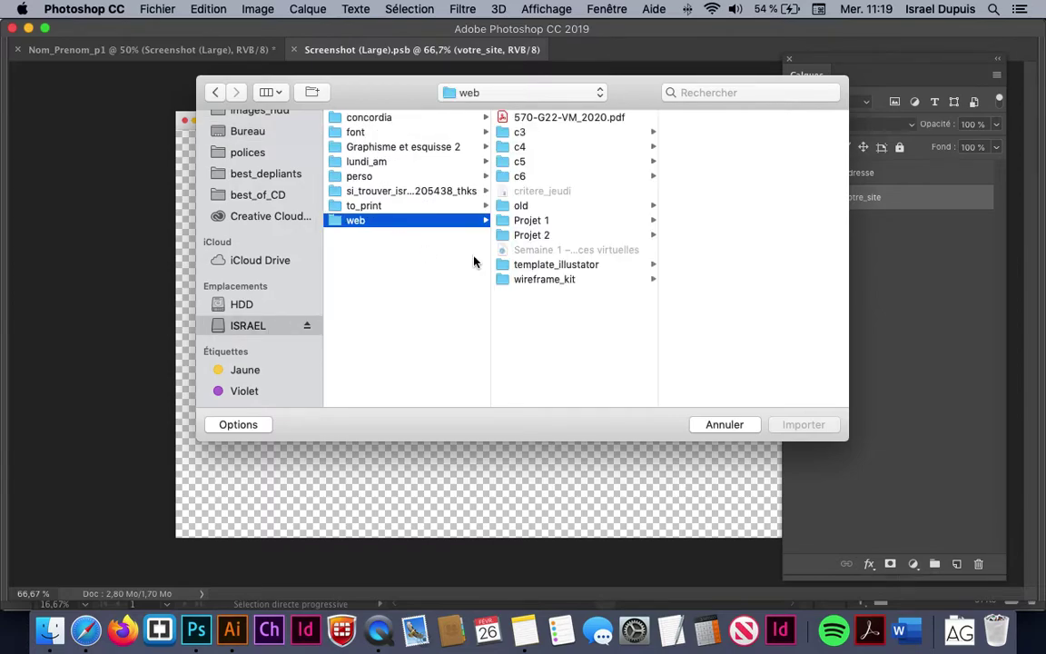
{"action": "left_click", "coordinate": [565, 222]}
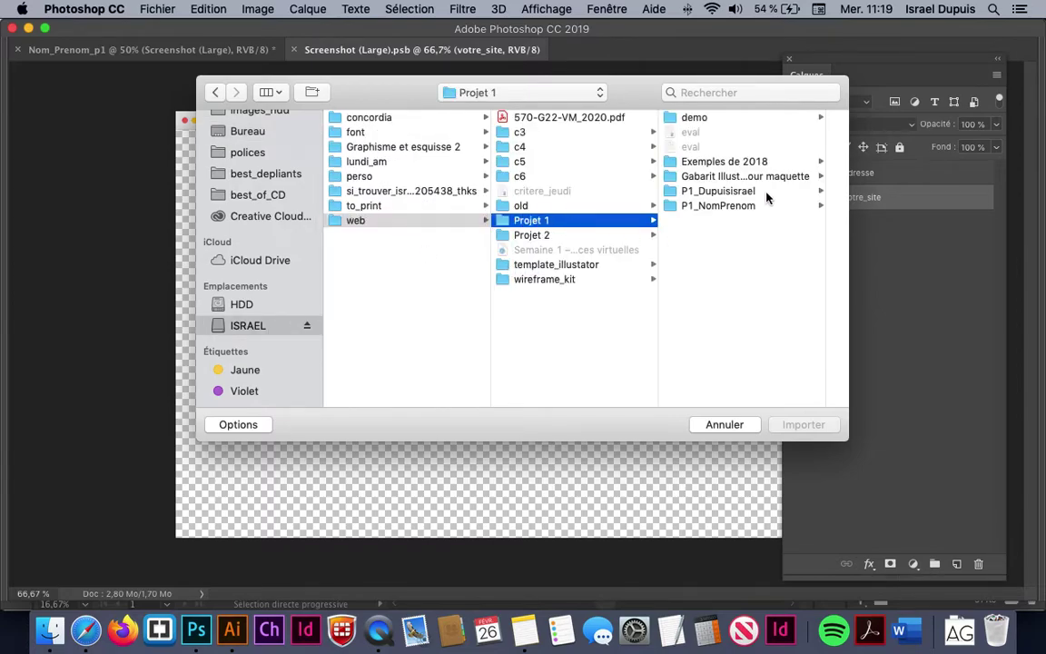
{"action": "left_click", "coordinate": [769, 193]}
{"action": "left_click", "coordinate": [752, 207]}
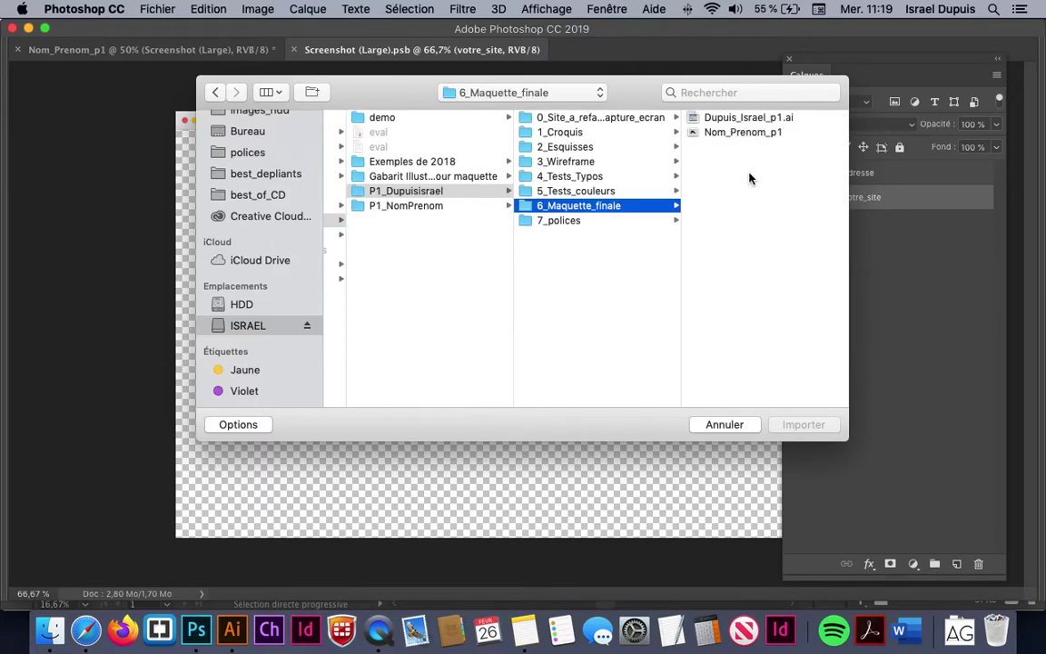
{"action": "left_click", "coordinate": [750, 118]}
{"action": "left_click", "coordinate": [808, 425]}
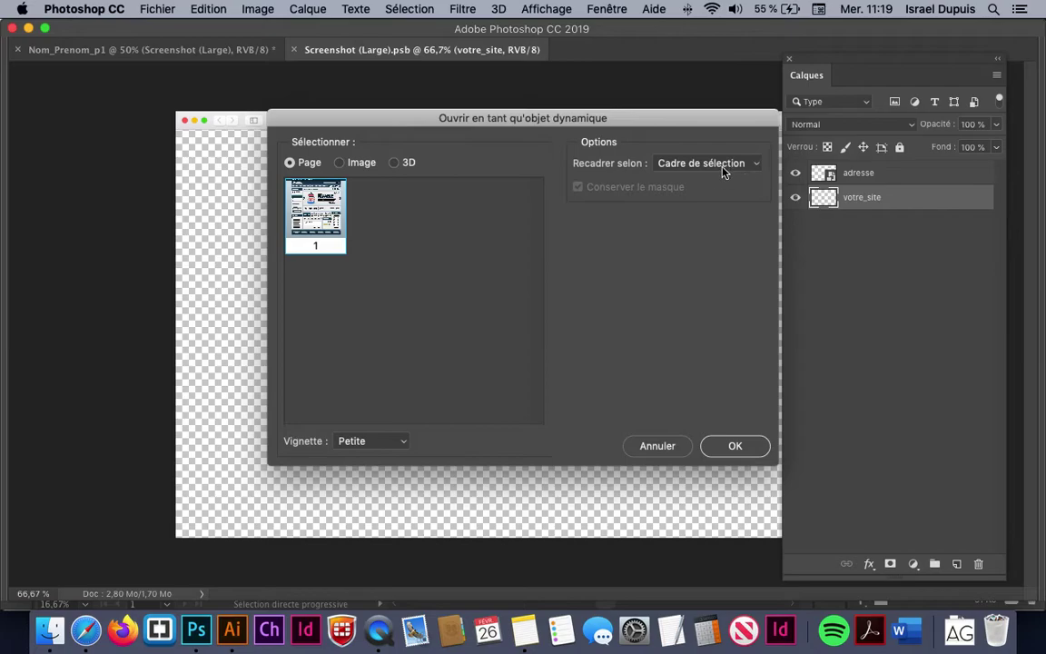
{"action": "left_click", "coordinate": [737, 447]}
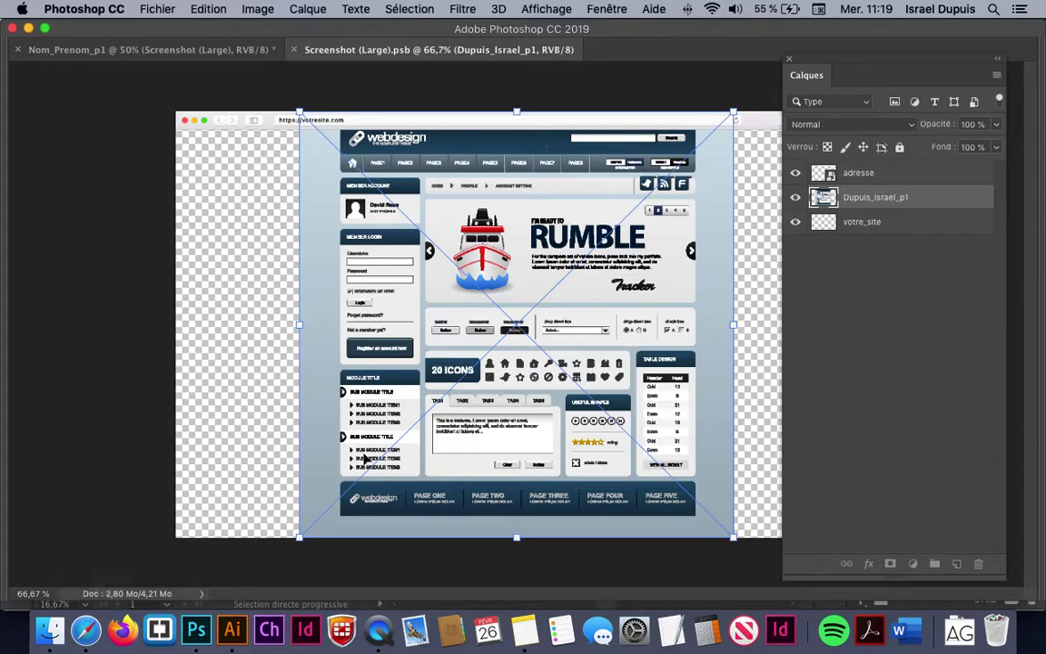
{"action": "left_click", "coordinate": [86, 630]}
{"action": "scroll", "coordinate": [606, 368], "scroll_direction": "up", "scroll_amount": 10}
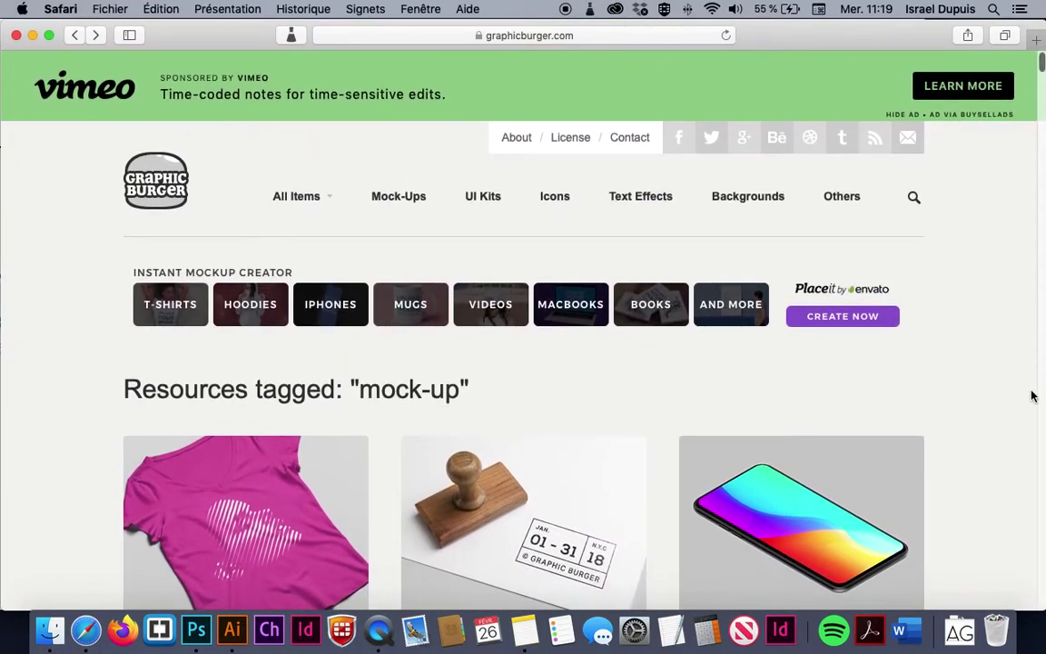
{"action": "scroll", "coordinate": [543, 562], "scroll_direction": "down", "scroll_amount": 10}
{"action": "scroll", "coordinate": [560, 527], "scroll_direction": "up", "scroll_amount": 10}
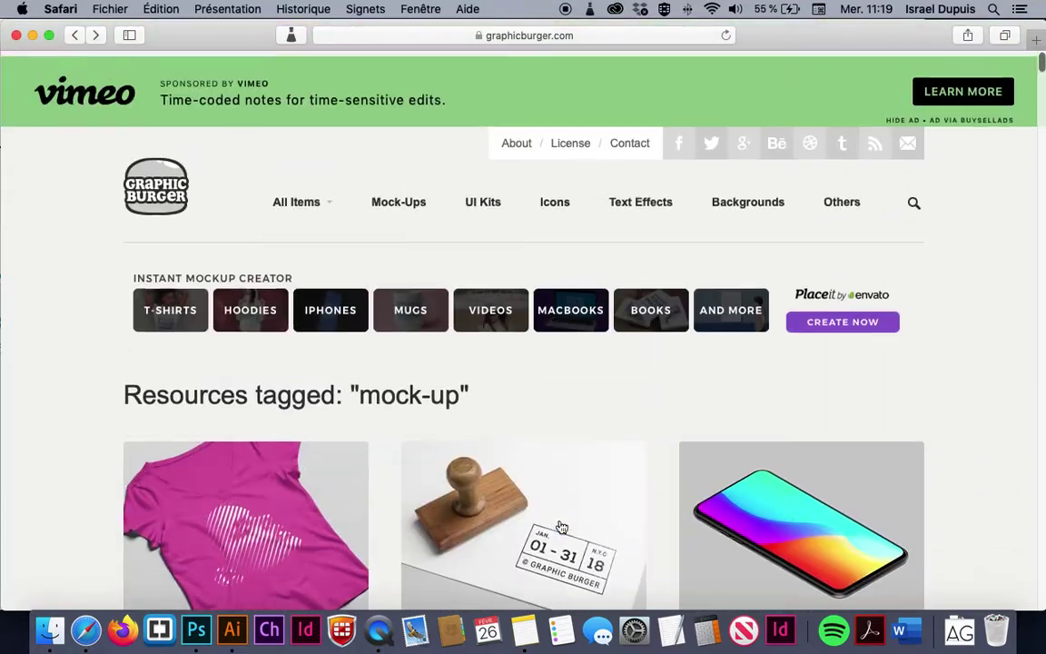
{"action": "key", "text": "super+Tab"}
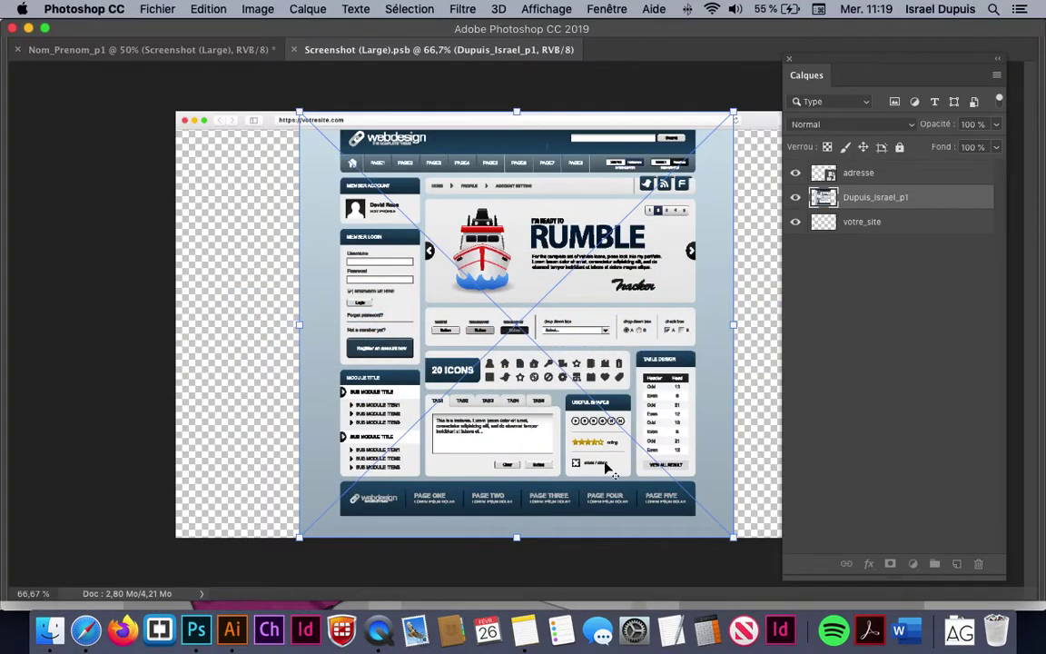
Scale the placed design out to the canvas edges under the address bar, commit, and save.
{"action": "key", "text": "super+minus"}
{"action": "key", "text": "super+minus"}
{"action": "key", "text": "super+minus"}
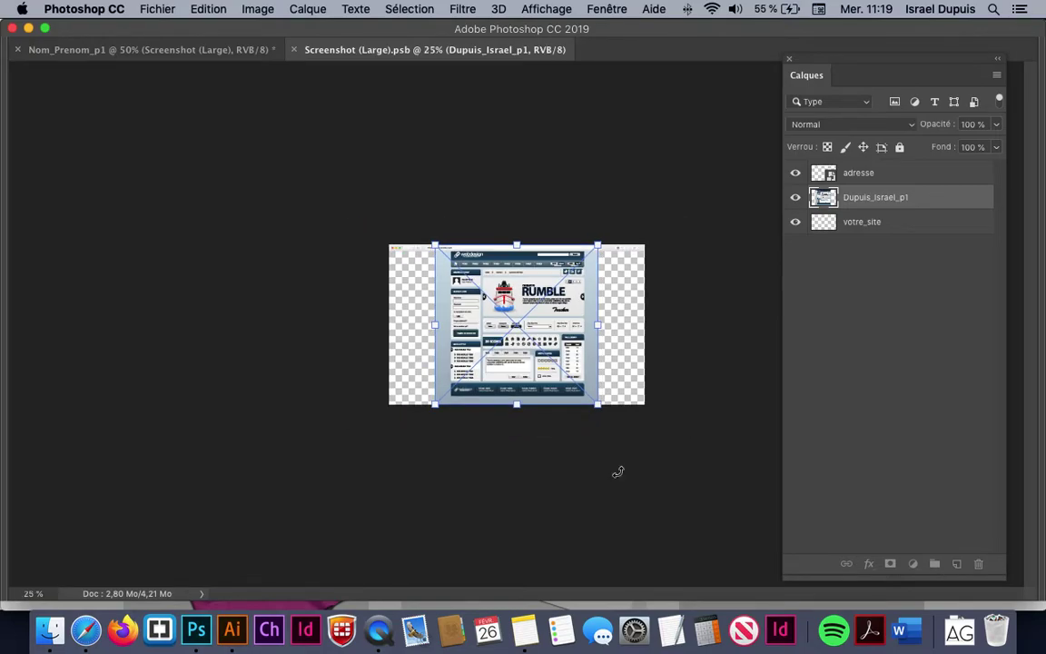
{"action": "left_click_drag", "start_coordinate": [598, 404], "coordinate": [634, 462]}
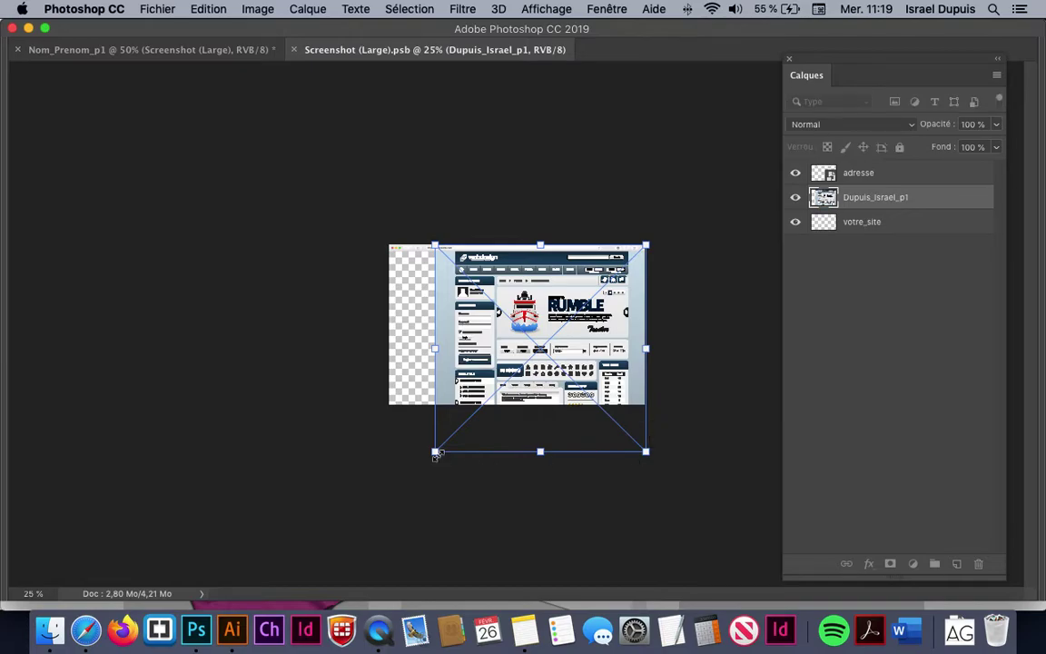
{"action": "left_click_drag", "start_coordinate": [436, 454], "coordinate": [386, 495]}
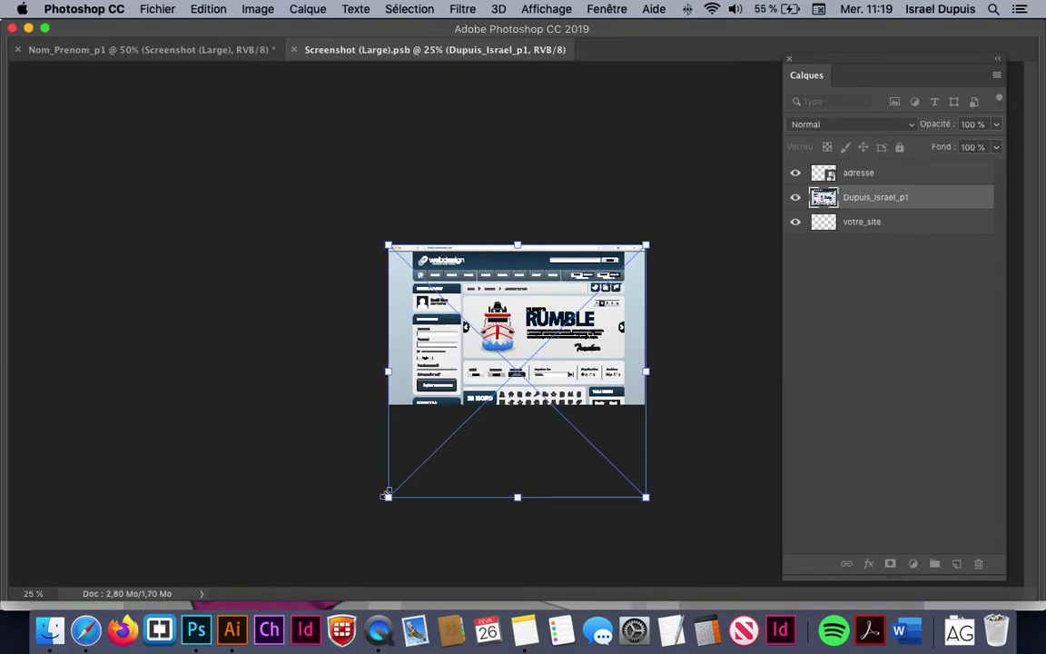
{"action": "key", "text": "Return"}
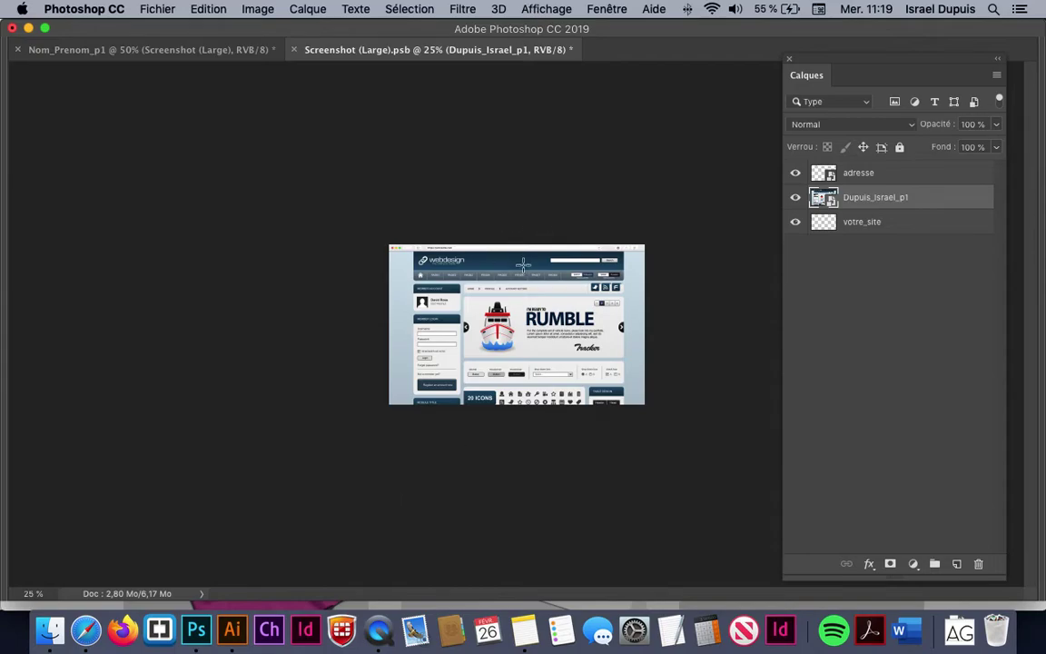
{"action": "key", "text": "super+s"}
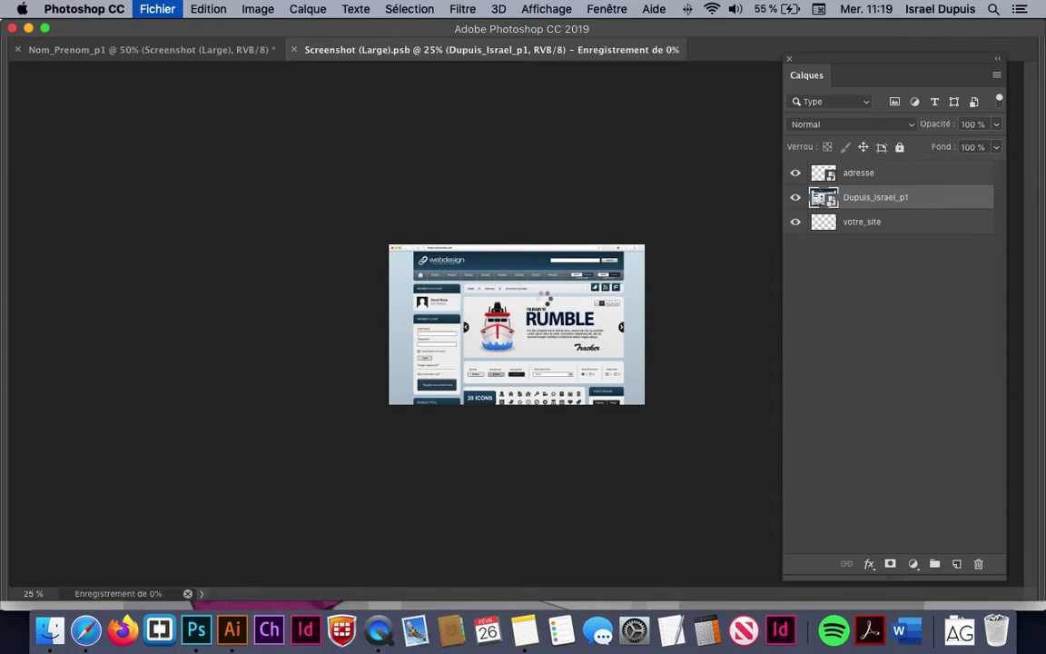
Check the updated Nom_Prenom_p1 mockup, then return to Screenshot (Large).psb and select the adresse layer.
{"action": "left_click", "coordinate": [243, 52]}
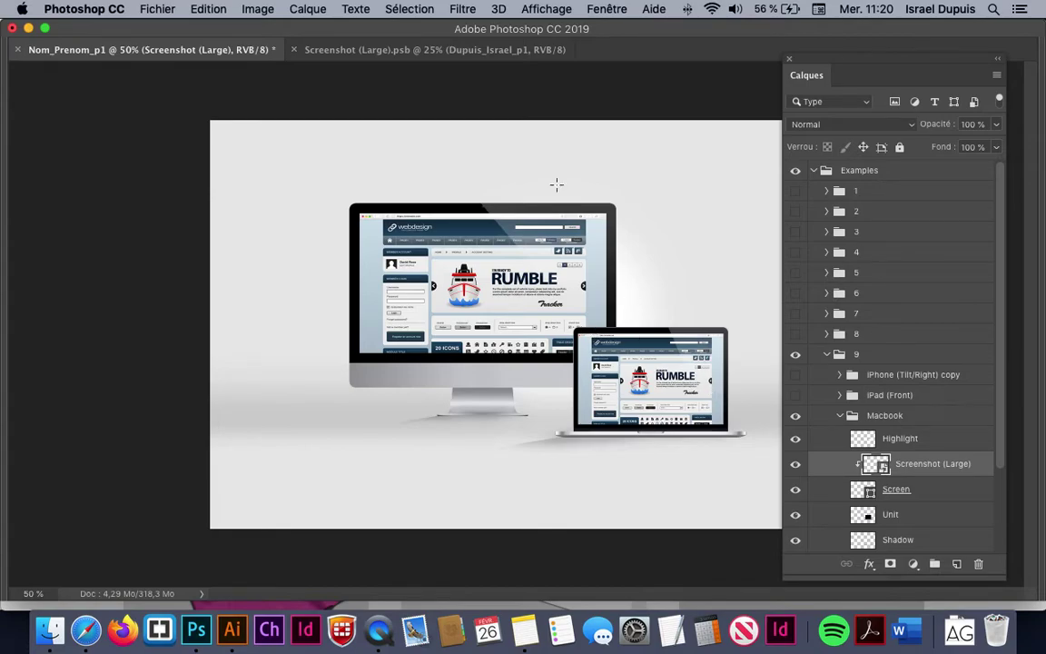
{"action": "left_click", "coordinate": [413, 49]}
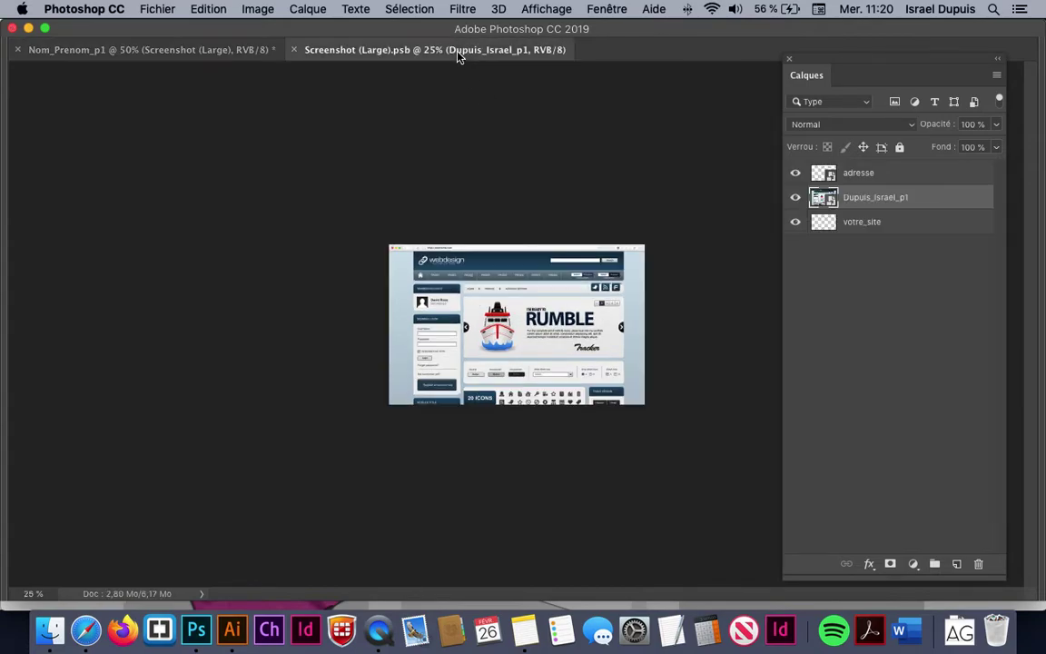
{"action": "left_click", "coordinate": [842, 175]}
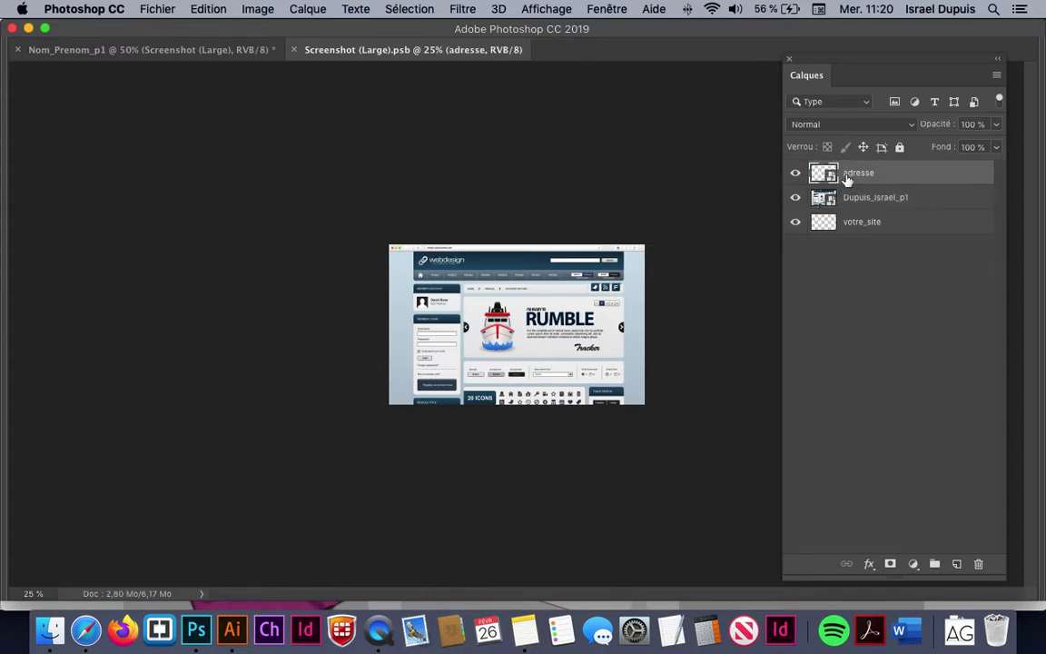
{"action": "left_click_drag", "start_coordinate": [846, 179], "coordinate": [449, 358]}
{"action": "double_click", "coordinate": [823, 174]}
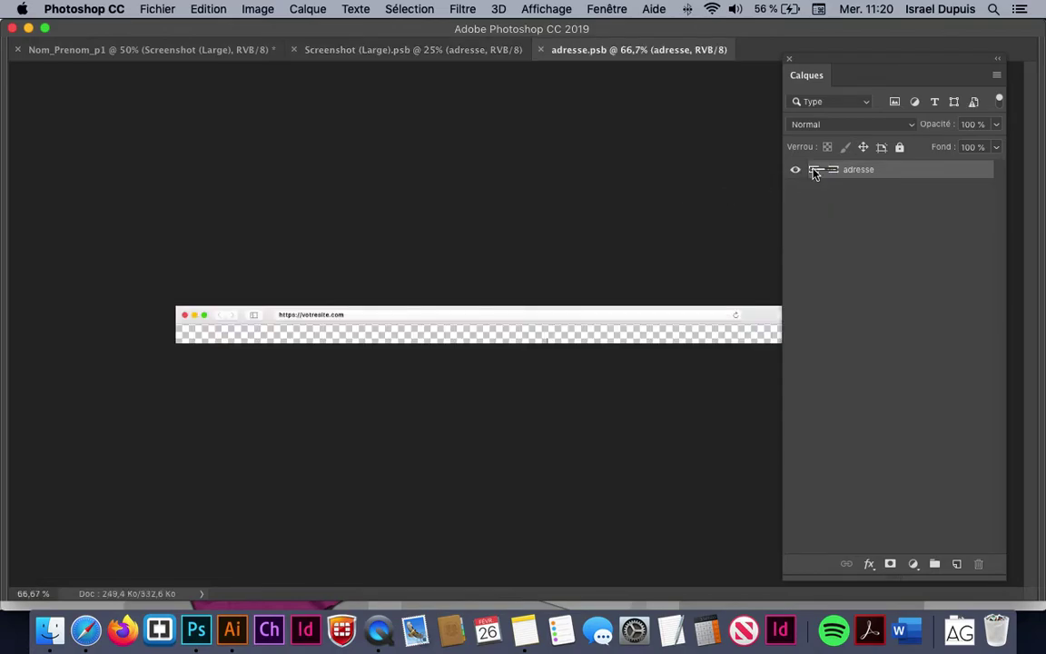
{"action": "key", "text": "super+Tab"}
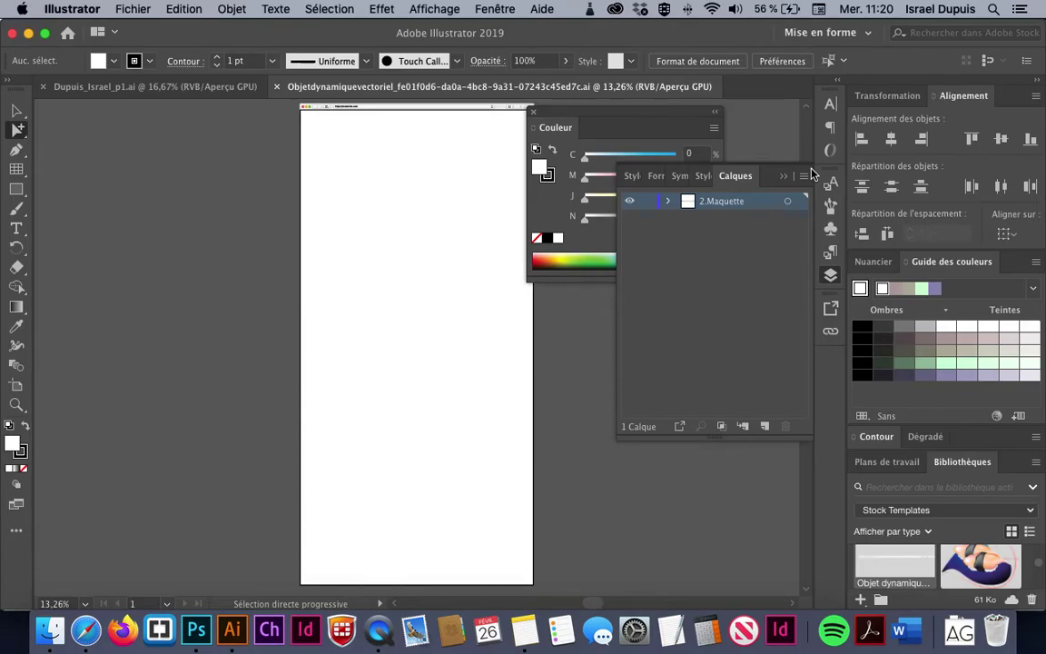
Change the address-bar URL from 'votresite' to 'radom' and close the document, saving it.
{"action": "key", "text": "z"}
{"action": "left_click", "coordinate": [411, 112]}
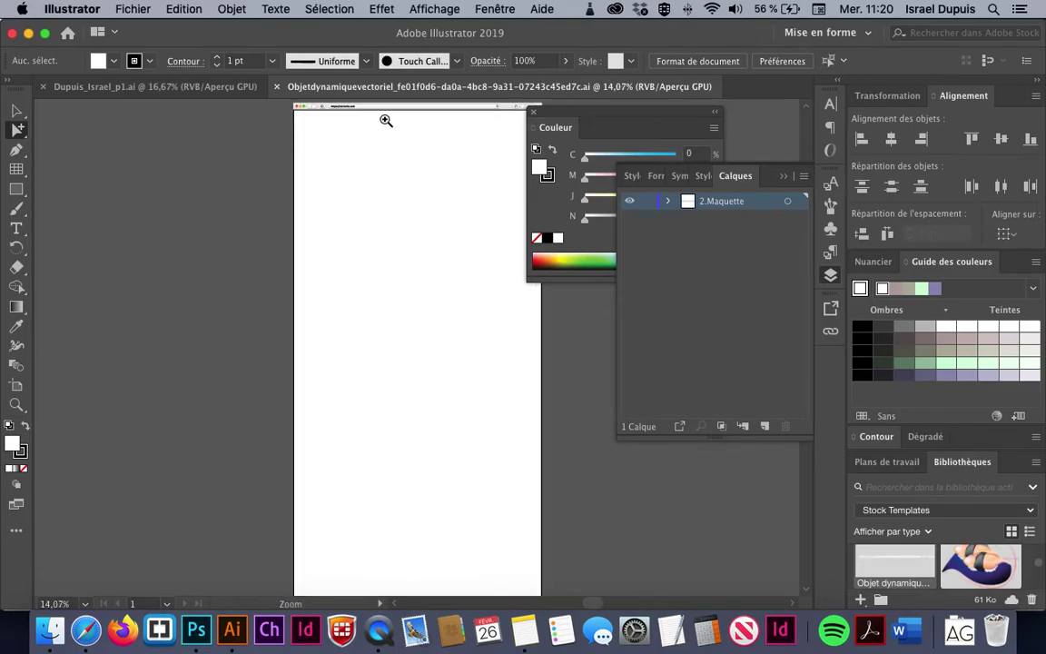
{"action": "left_click", "coordinate": [445, 355]}
{"action": "left_click", "coordinate": [425, 348]}
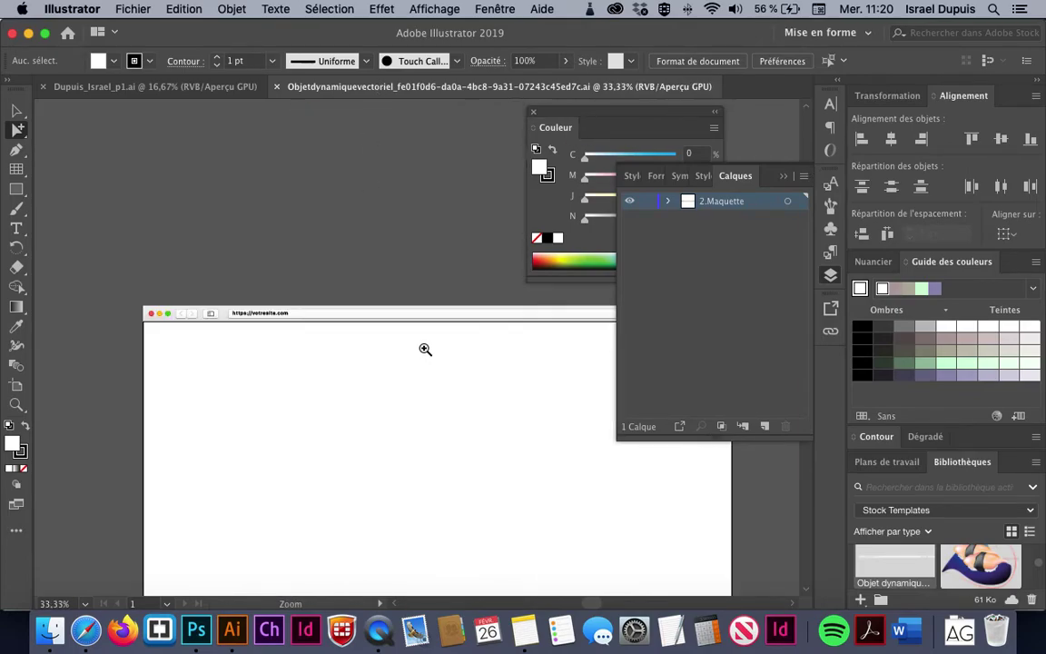
{"action": "left_click", "coordinate": [289, 318]}
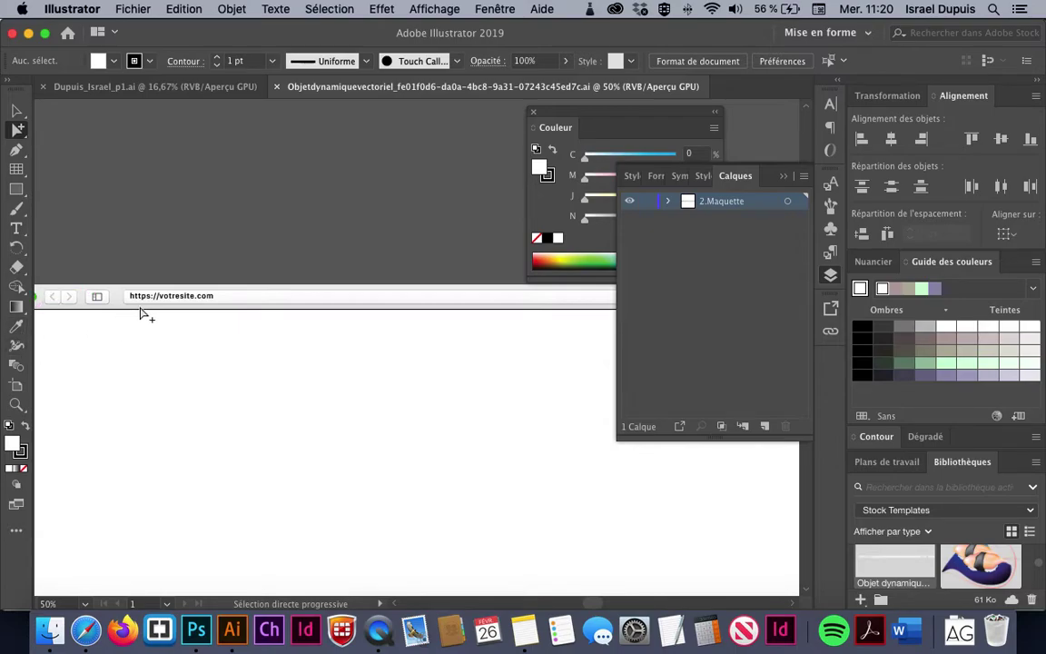
{"action": "double_click", "coordinate": [200, 296]}
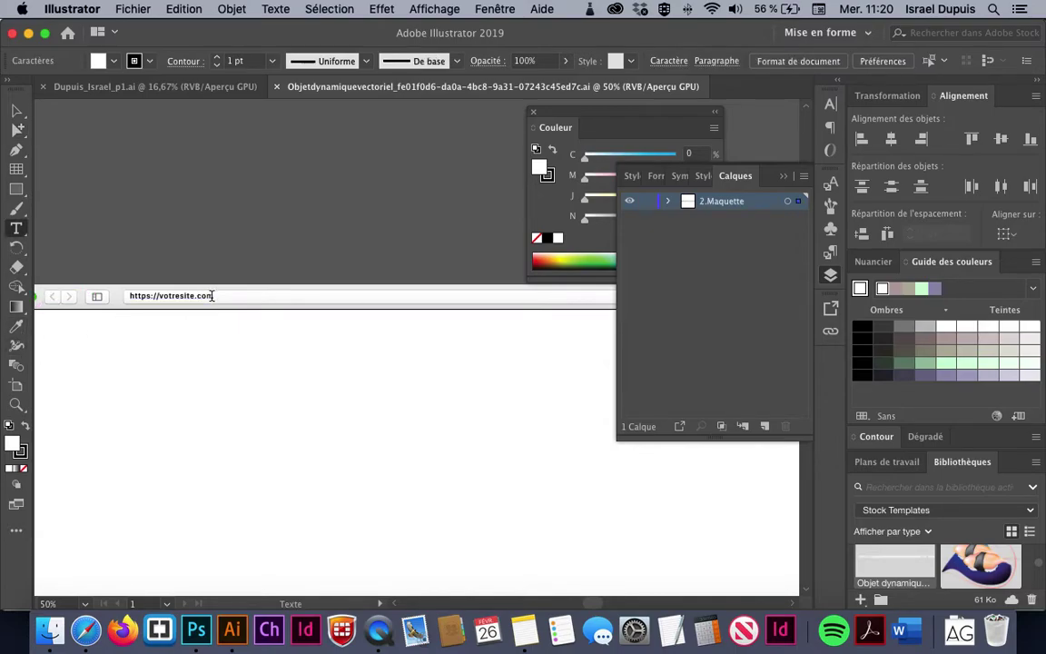
{"action": "left_click_drag", "start_coordinate": [191, 296], "coordinate": [156, 296]}
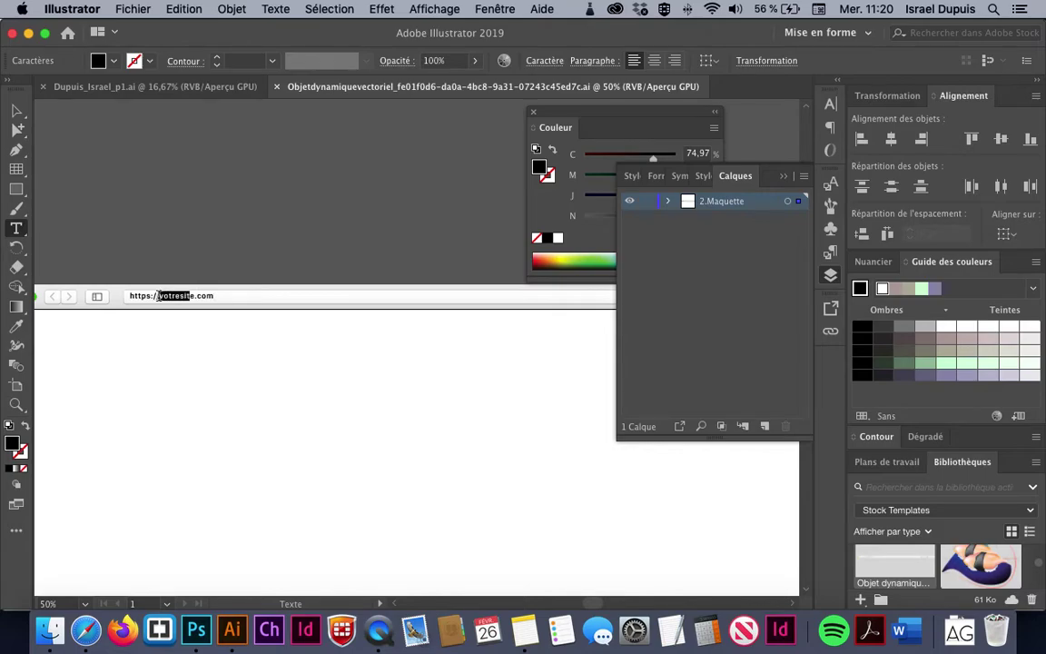
{"action": "type", "text": "adobe"}
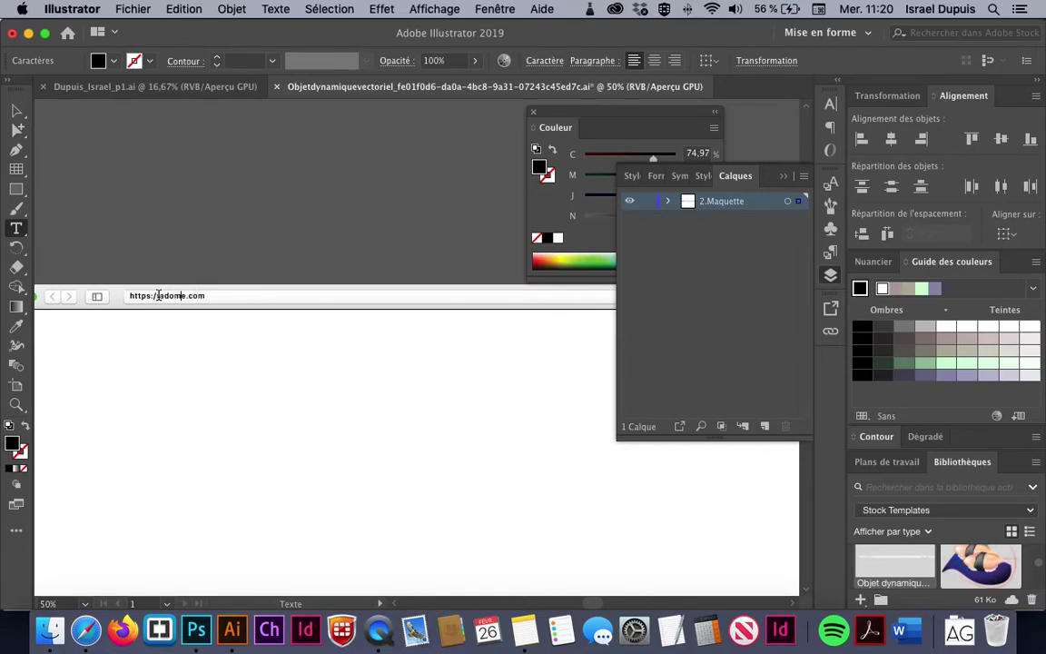
{"action": "key", "text": "BackSpace"}
{"action": "key", "text": "BackSpace"}
{"action": "key", "text": "BackSpace"}
{"action": "key", "text": "BackSpace"}
{"action": "key", "text": "BackSpace"}
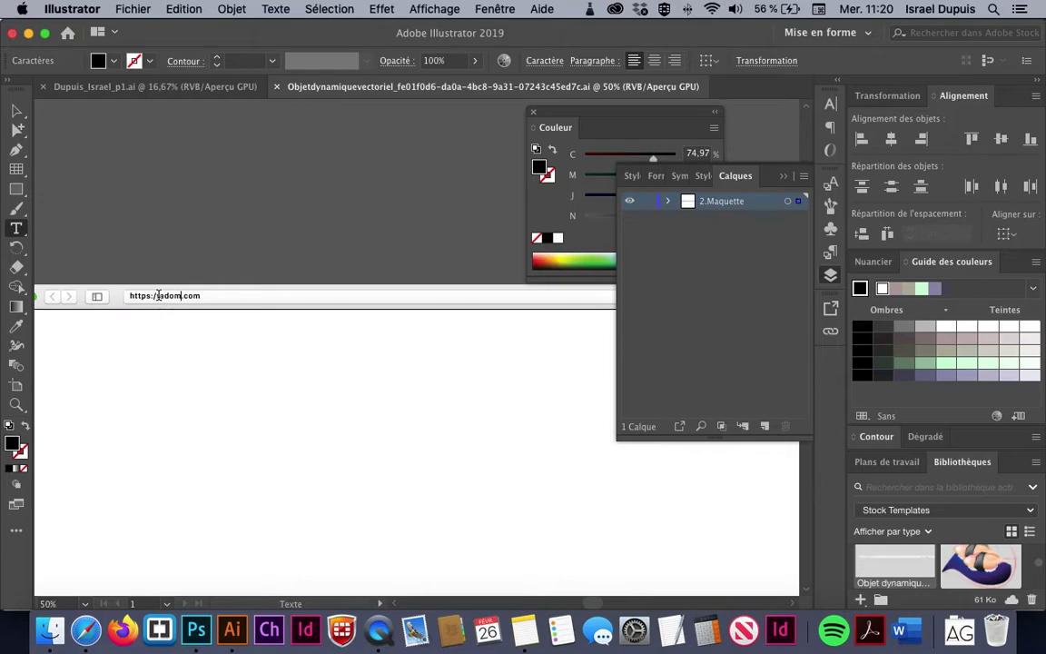
{"action": "type", "text": "radom"}
{"action": "left_click", "coordinate": [277, 87]}
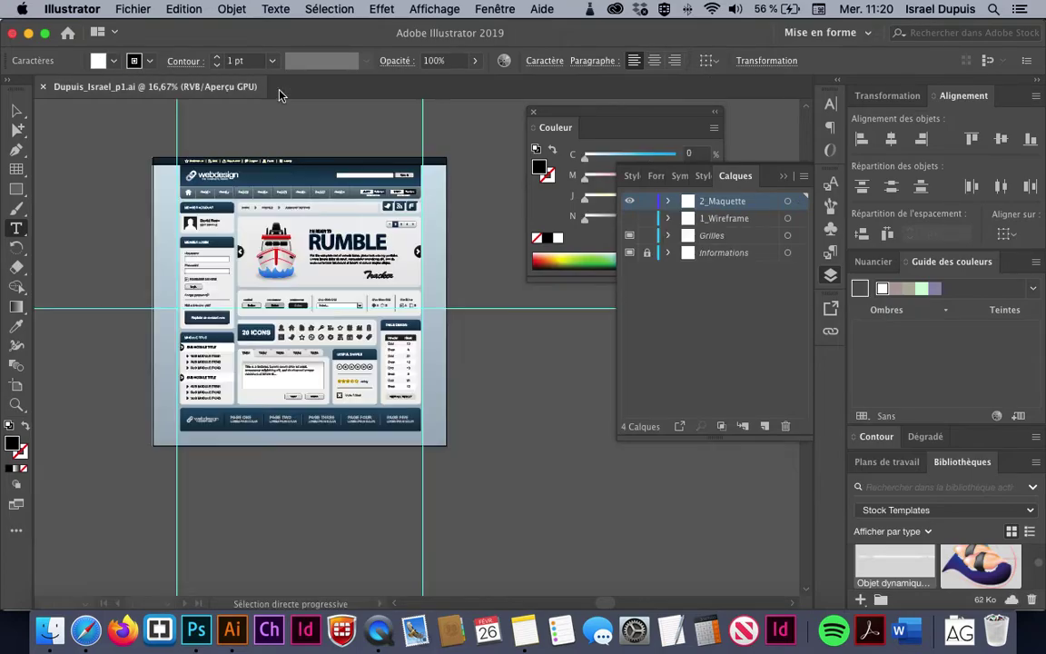
Back in Photoshop, save and close the updated adresse.psb address-bar file.
{"action": "key", "text": "super+Tab"}
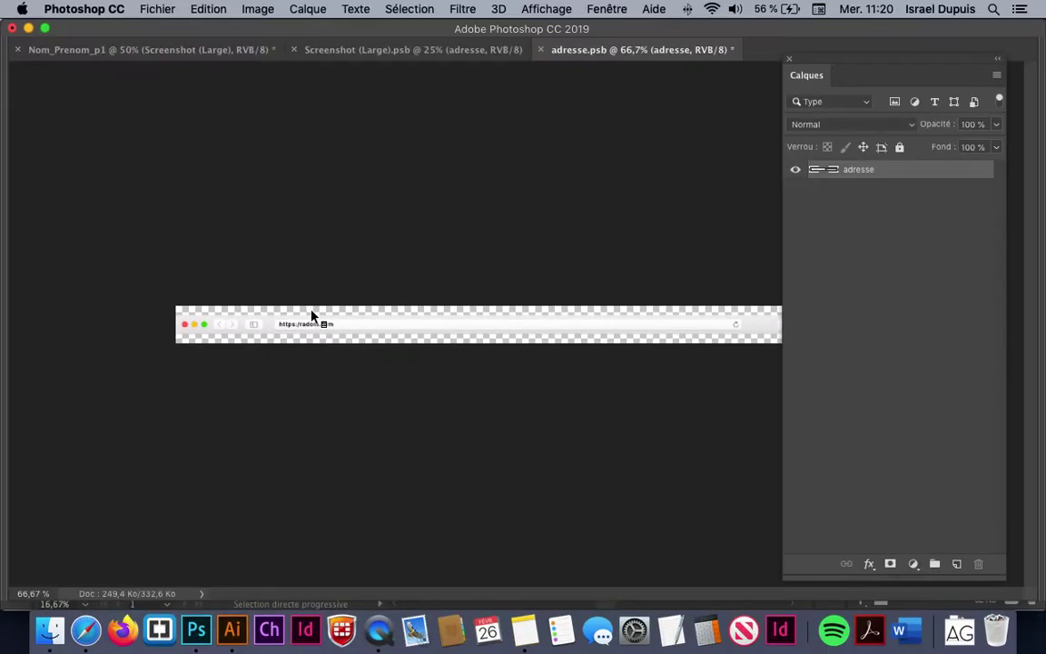
{"action": "key", "text": "super+s"}
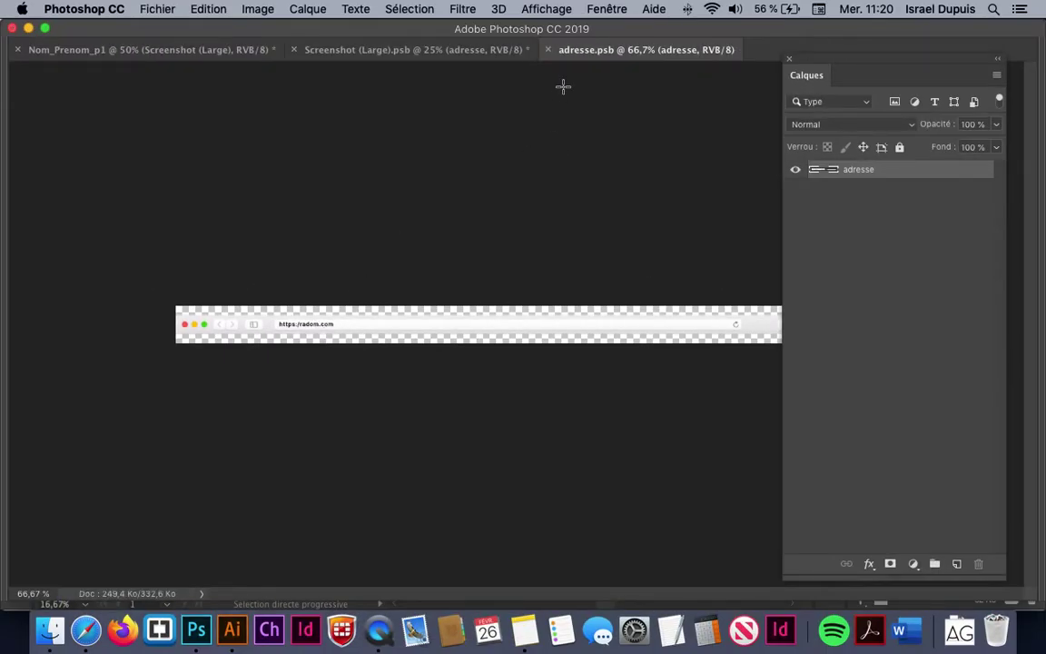
{"action": "left_click", "coordinate": [548, 51]}
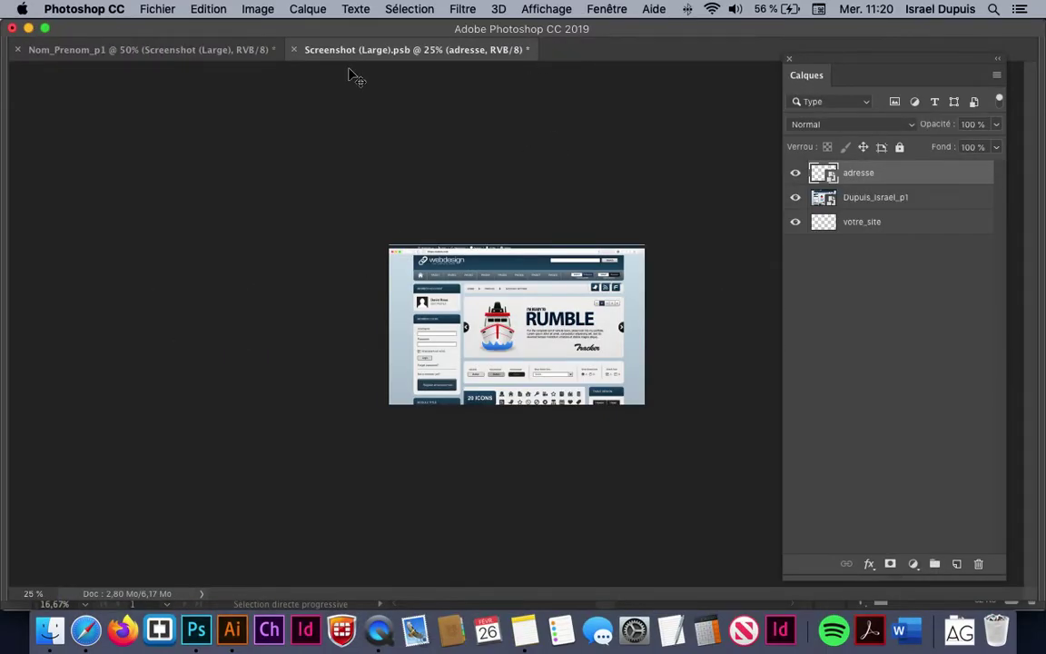
Save and close Screenshot (Large).psb to return to the mockup document.
{"action": "key", "text": "super+s"}
{"action": "left_click", "coordinate": [295, 50]}
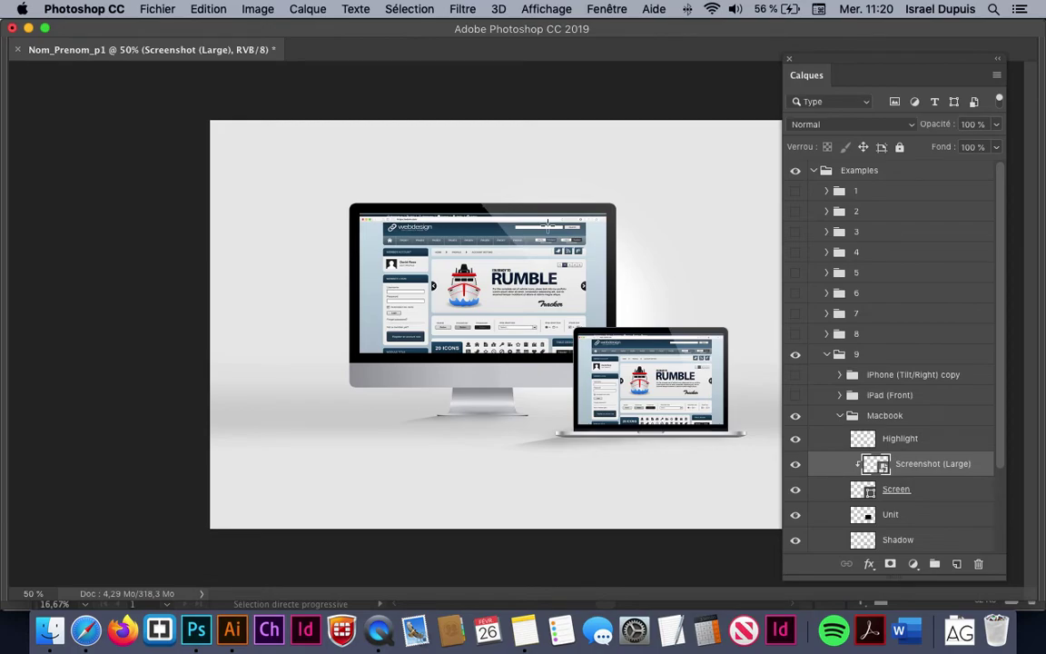
{"action": "left_click", "coordinate": [164, 11]}
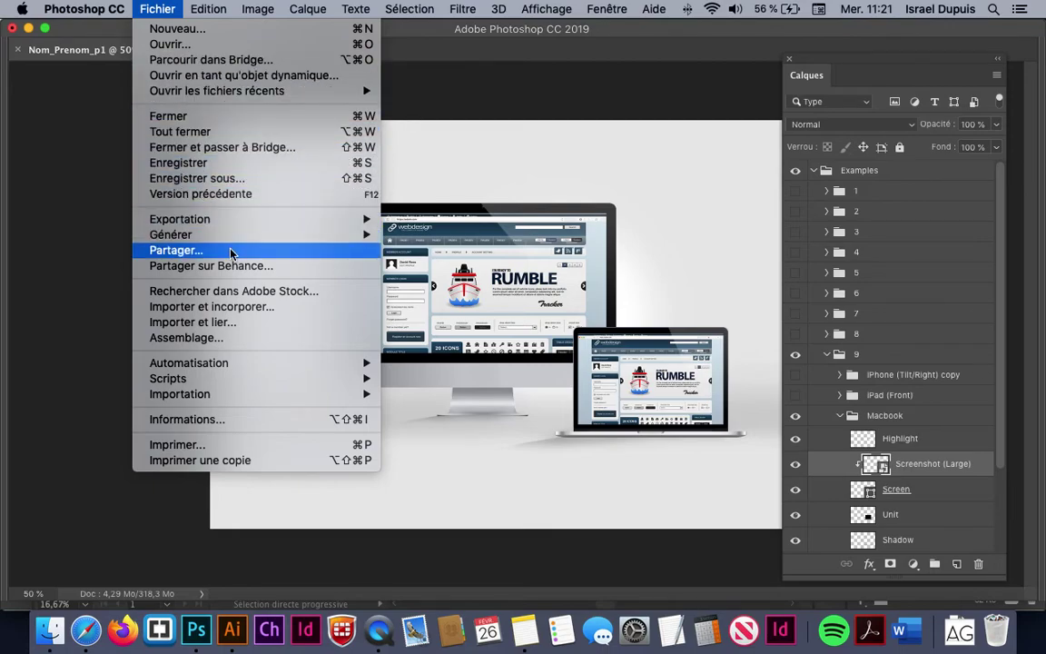
Export the mockup via Save for Web as a JPEG at quality 60 and continue to saving.
{"action": "left_click", "coordinate": [542, 130]}
{"action": "key", "text": "super+alt+shift+s"}
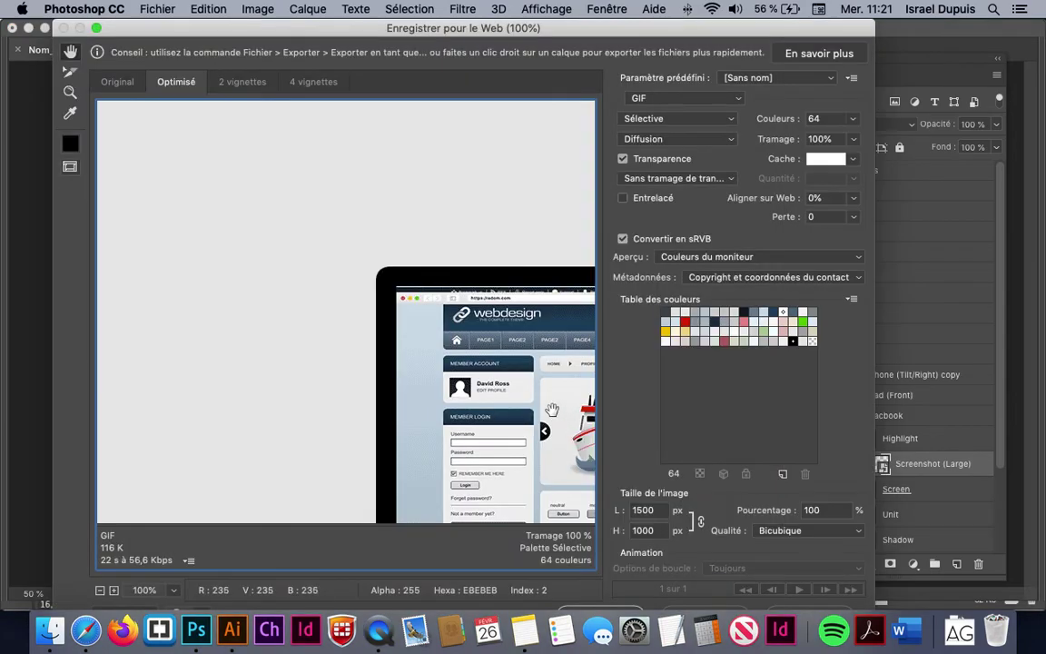
{"action": "left_click", "coordinate": [706, 97]}
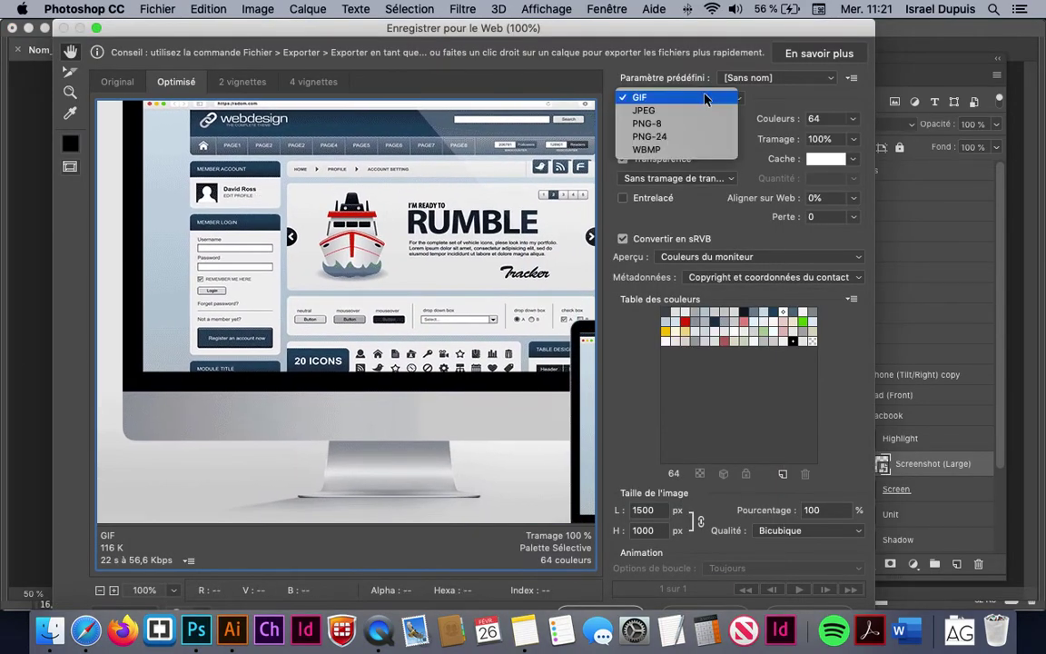
{"action": "left_click", "coordinate": [699, 108]}
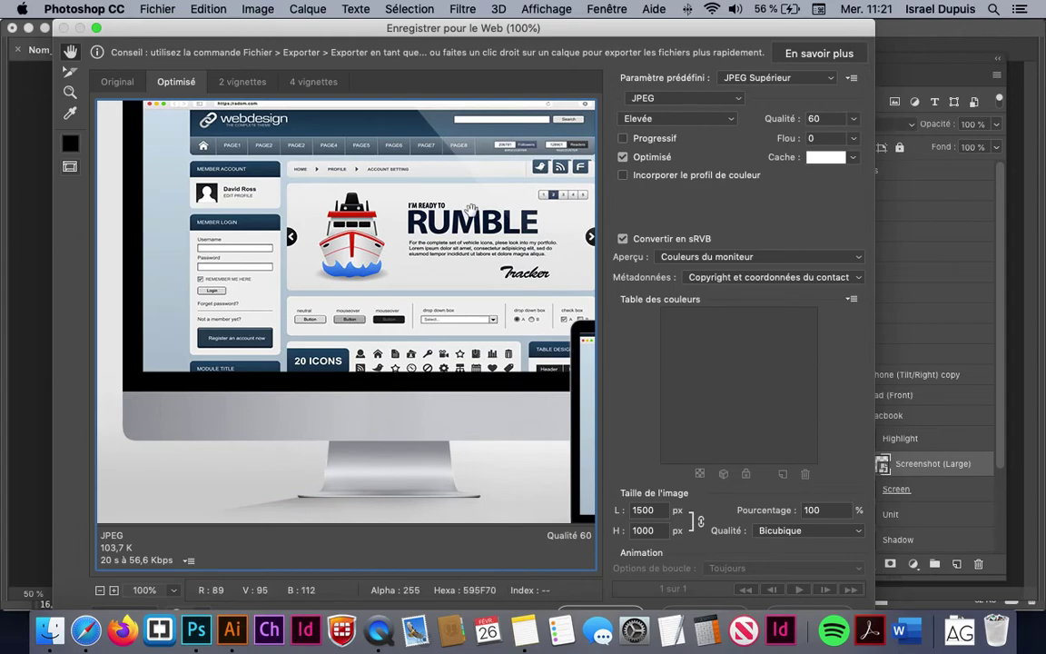
{"action": "left_click_drag", "start_coordinate": [469, 209], "coordinate": [358, 210]}
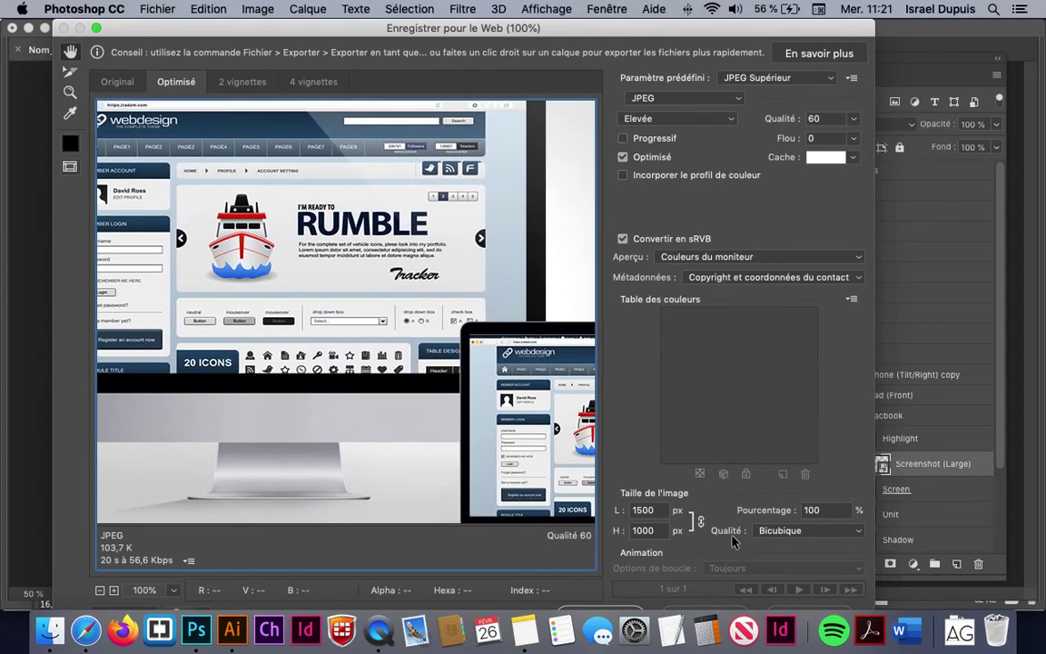
{"action": "key", "text": "Return"}
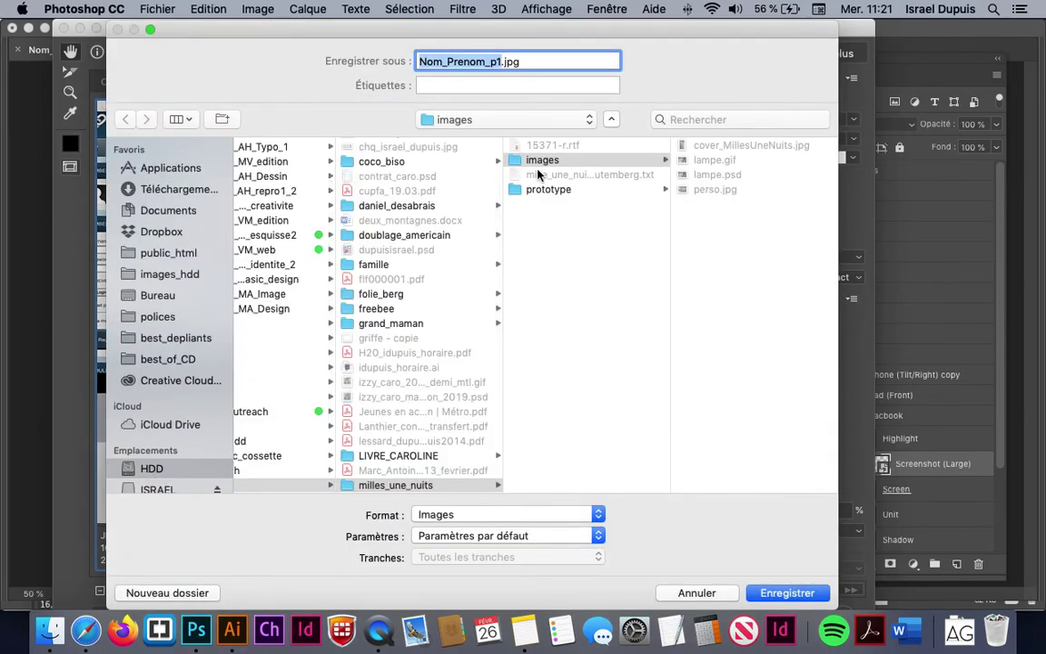
Save the export as mockup.jpg in the Bureau folder.
{"action": "left_click", "coordinate": [169, 295]}
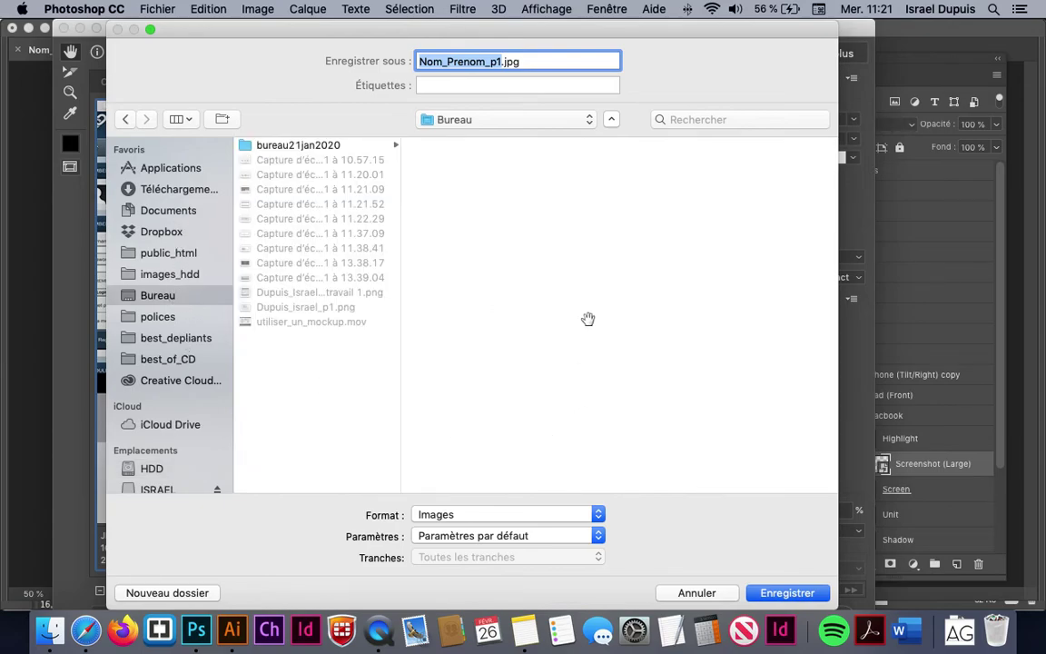
{"action": "type", "text": "mockup"}
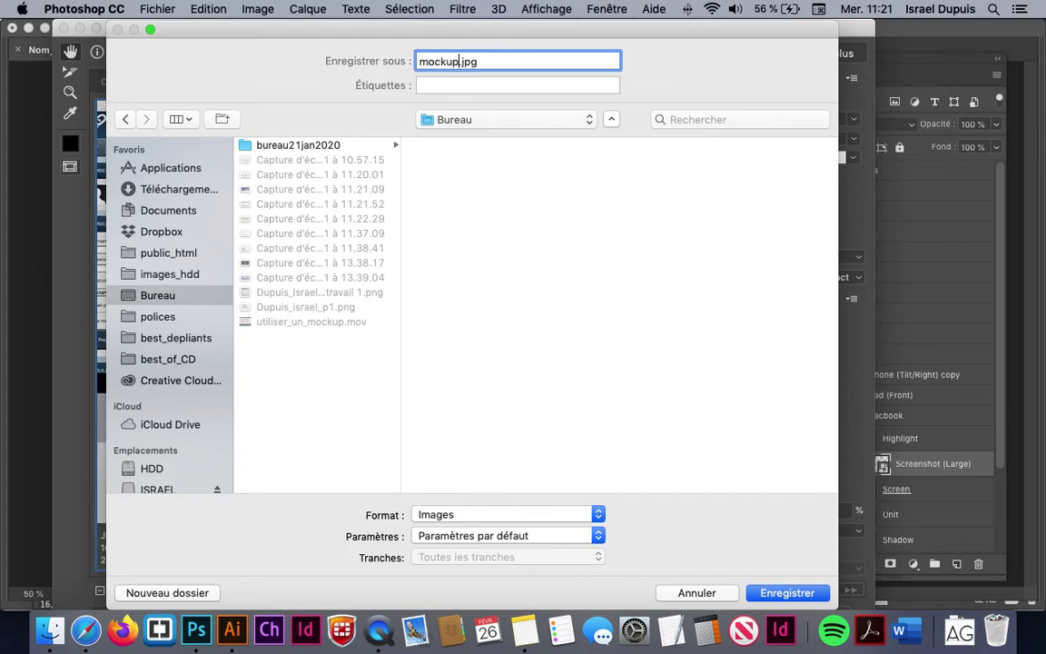
{"action": "key", "text": "Return"}
In Finder, select mockup.jpg in Bureau and preview it with Quick Look.
{"action": "left_click", "coordinate": [50, 629]}
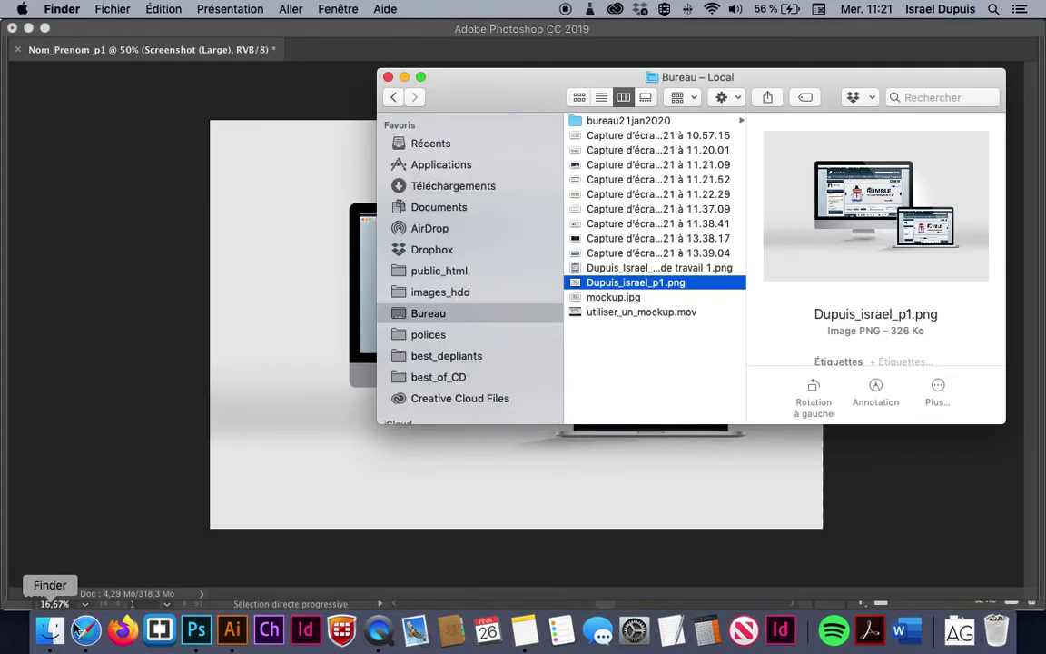
{"action": "left_click", "coordinate": [634, 298]}
{"action": "key", "text": "space"}
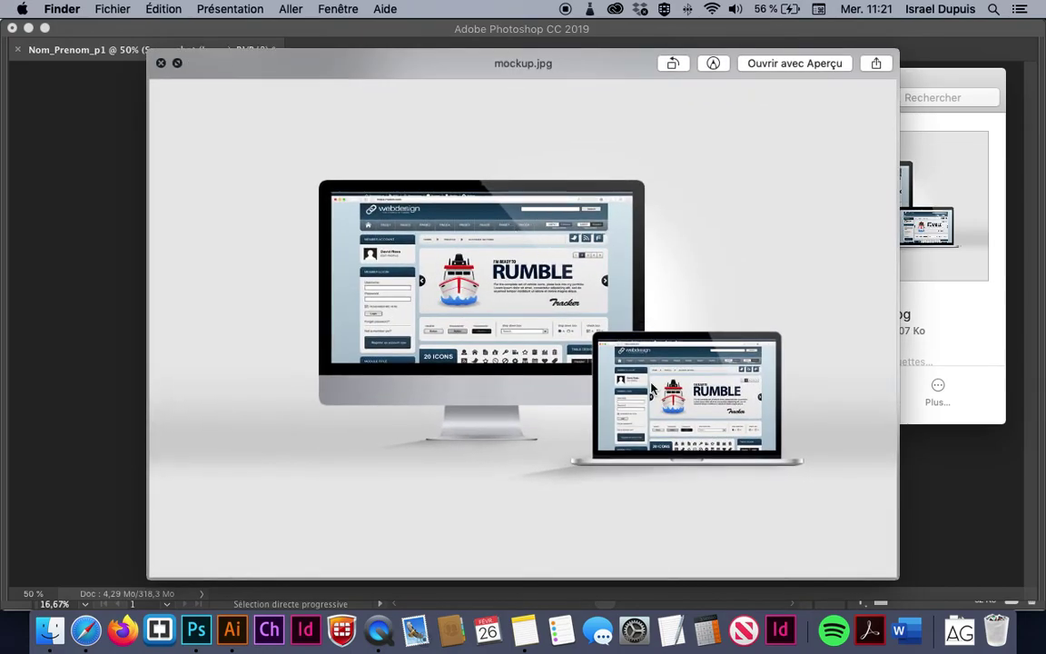